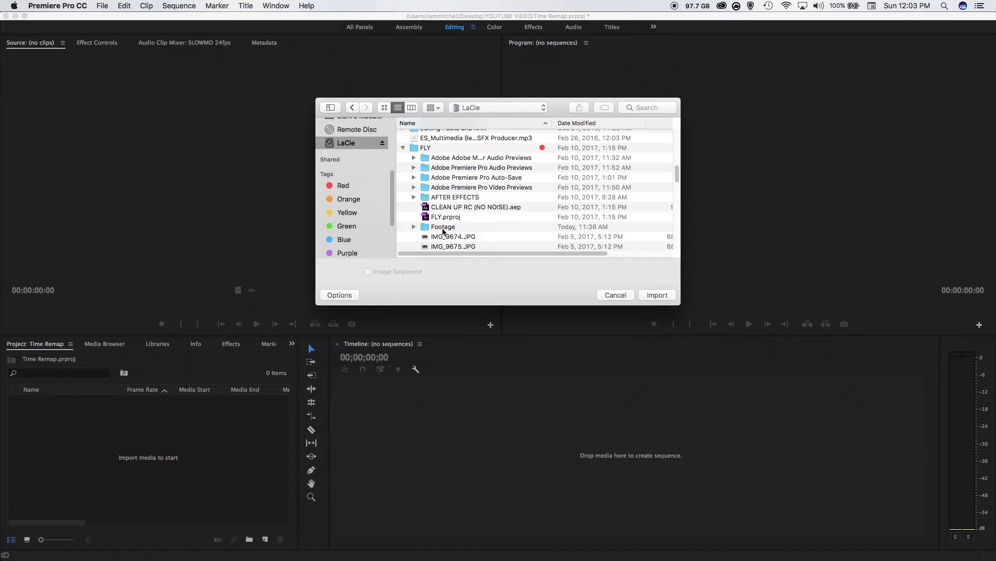
# Import the Footage folder from the FLY folder on the LaCie drive and expand it to list its clips
pyautogui.click(443, 228)
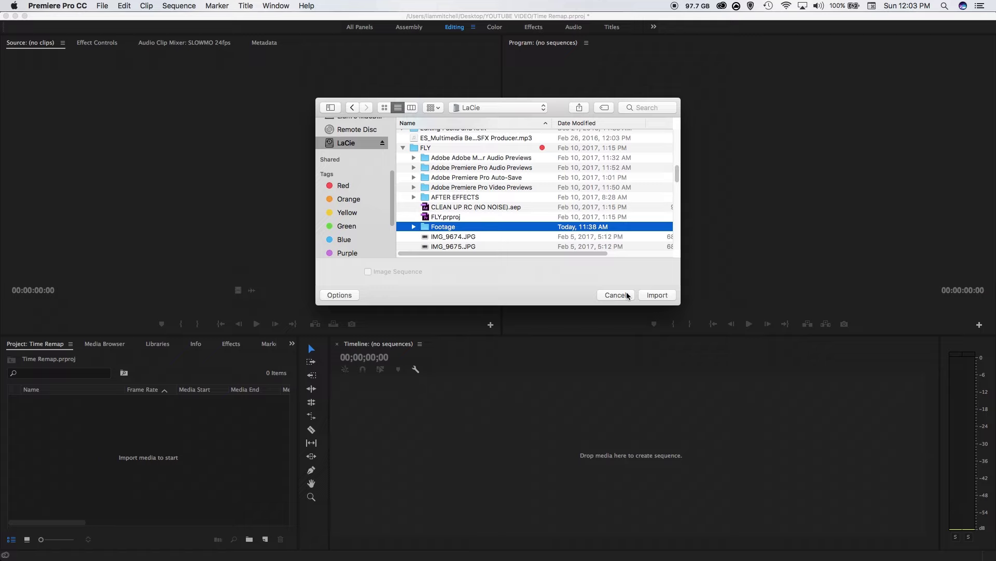
pyautogui.click(658, 295)
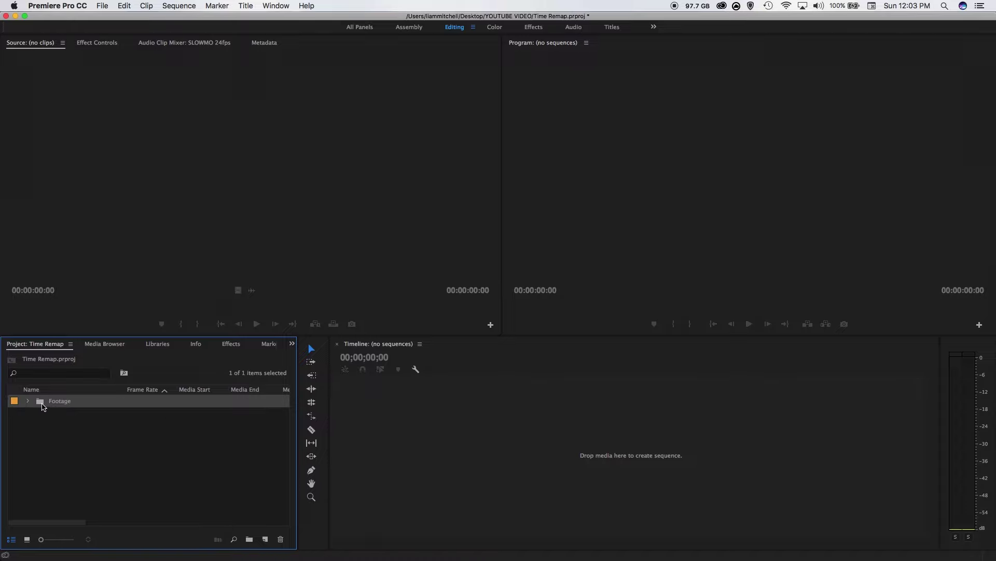
pyautogui.click(28, 401)
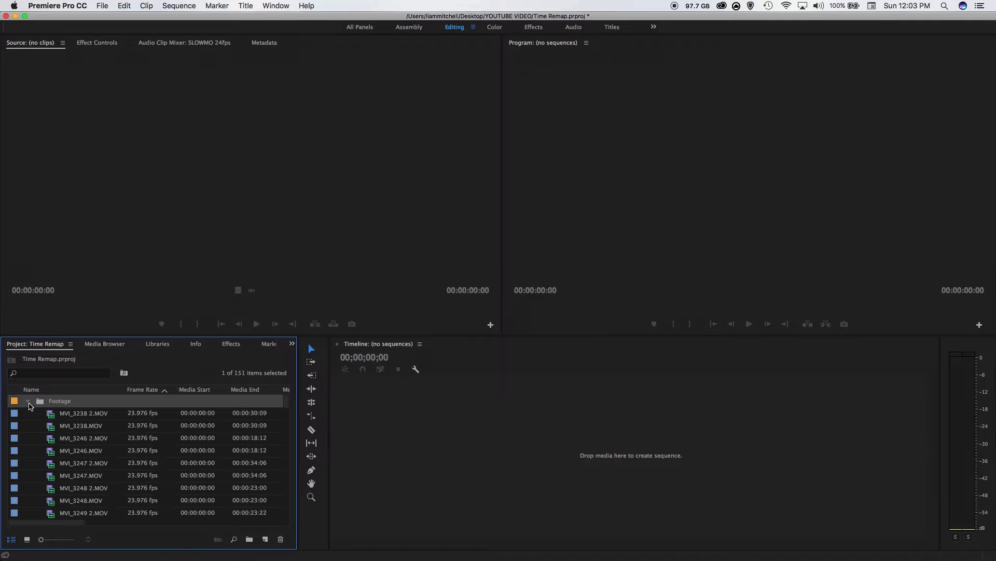
# Look through the clips in the Footage bin and compare their frame rates to find one suitable for slow motion
pyautogui.scroll(-10, 115, 446)
pyautogui.scroll(-20, 120, 450)
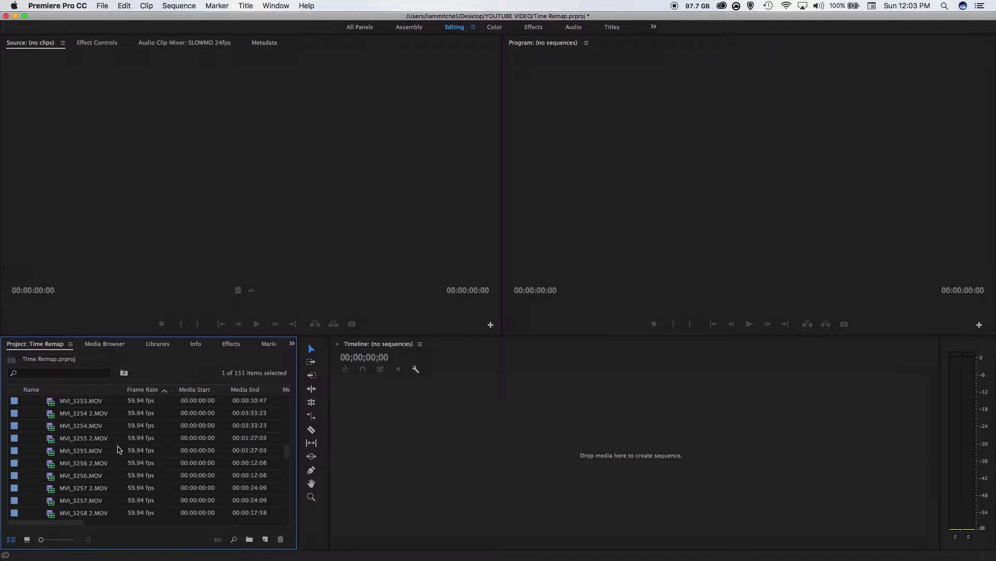
pyautogui.scroll(20, 124, 451)
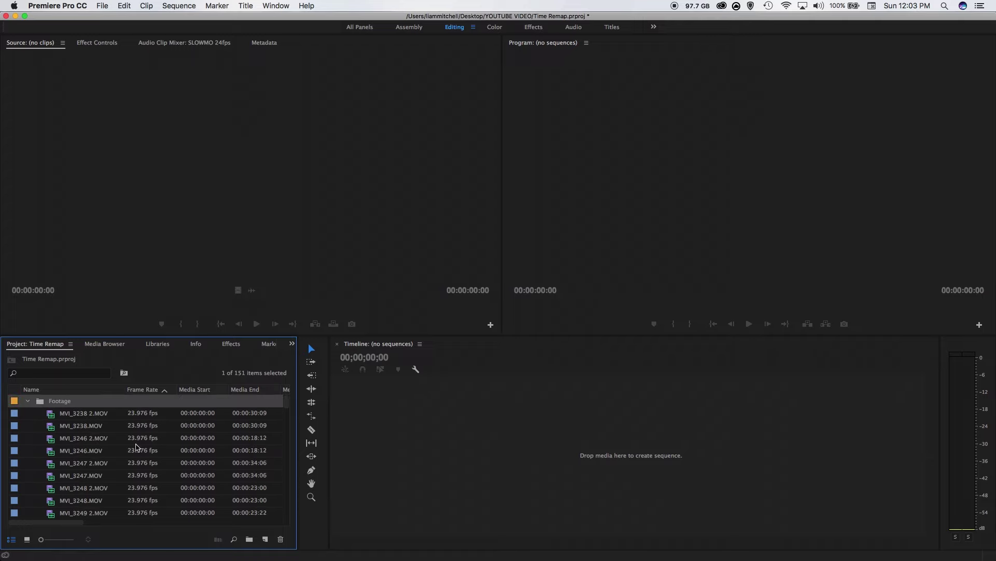
pyautogui.scroll(-5, 123, 455)
pyautogui.scroll(-12, 121, 450)
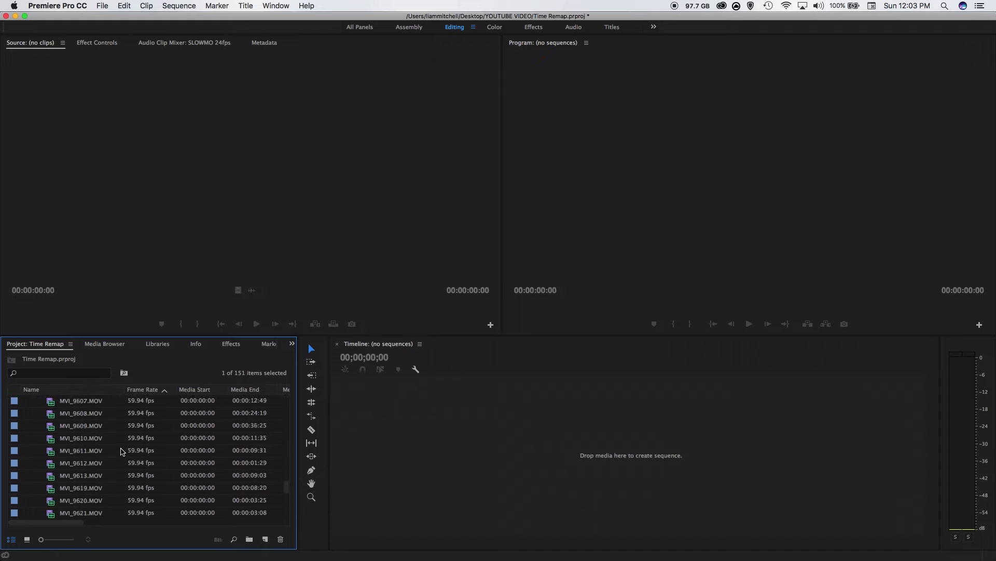
pyautogui.scroll(5, 121, 450)
pyautogui.scroll(3, 121, 450)
pyautogui.scroll(7, 98, 429)
pyautogui.scroll(-16, 100, 428)
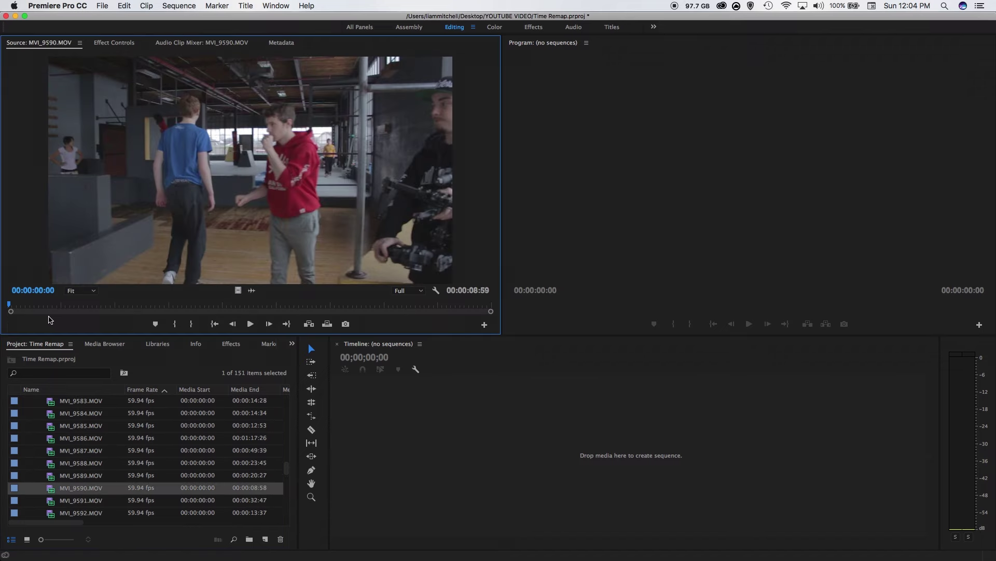
# Mark the flip in source clip MVI_9590.MOV with an In point at 00:00:02:32 and an Out point at 00:00:06:01
pyautogui.click(9, 306)
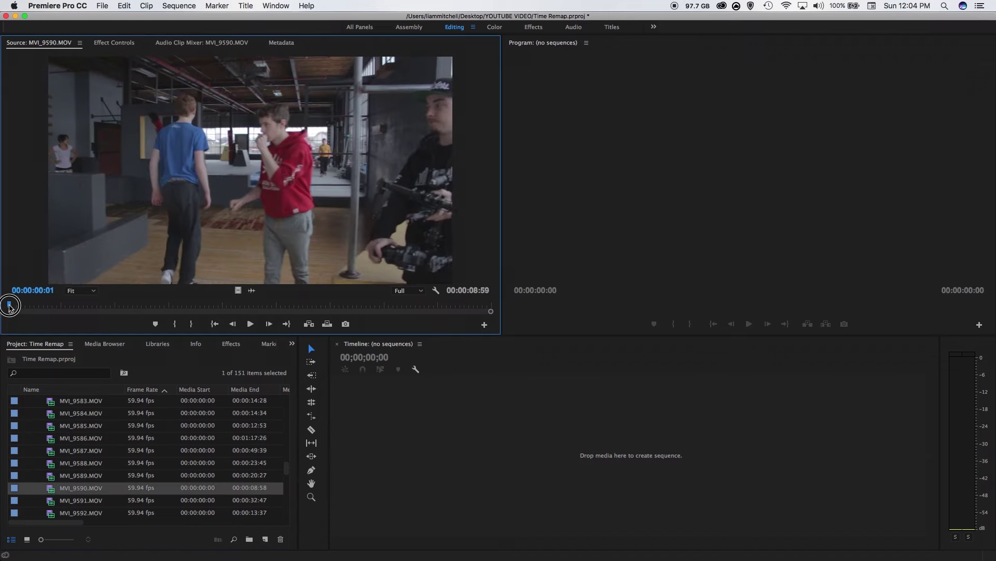
pyautogui.moveTo(10, 306); pyautogui.dragTo(144, 306)
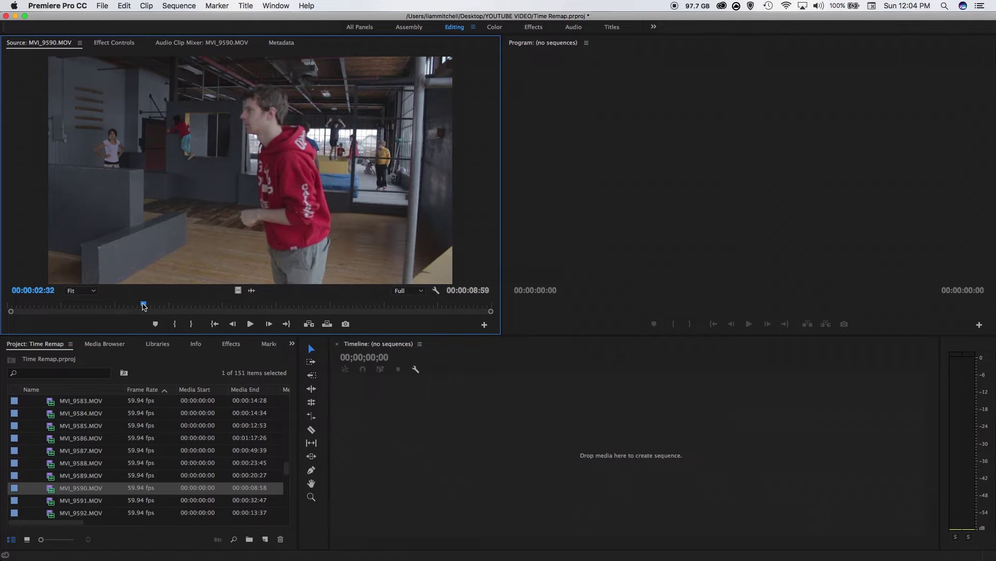
pyautogui.press('i')
pyautogui.press('space')
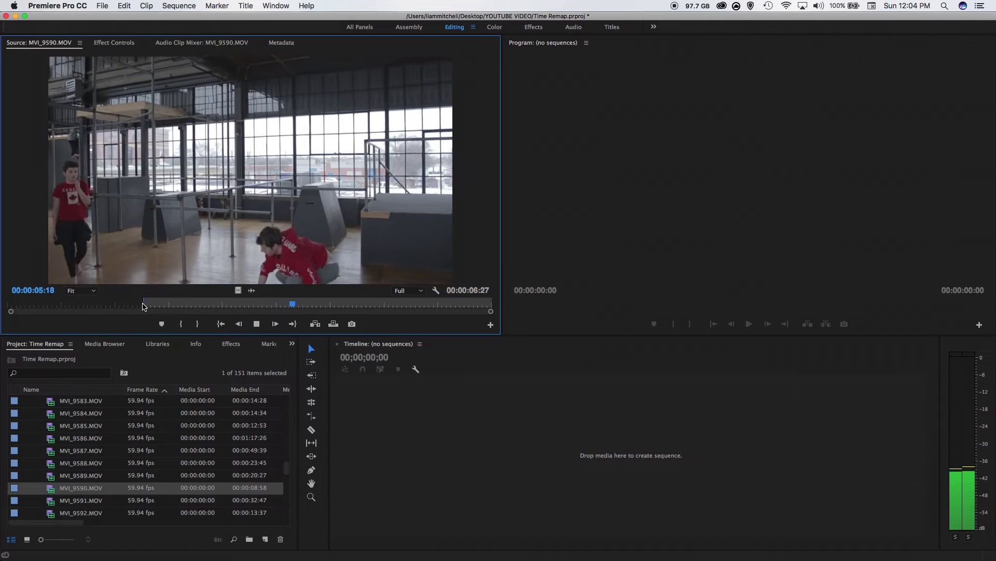
pyautogui.press('space')
pyautogui.press('space')
pyautogui.press('space')
pyautogui.press('o')
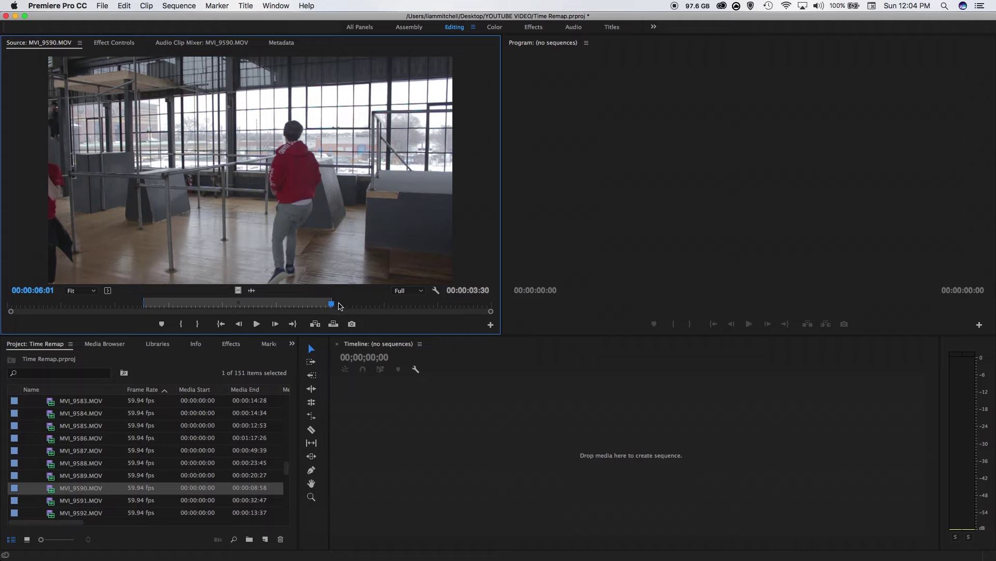
# Create a new sequence in the empty timeline from only the video of the marked MVI_9590.MOV range
pyautogui.moveTo(332, 308); pyautogui.dragTo(144, 323)
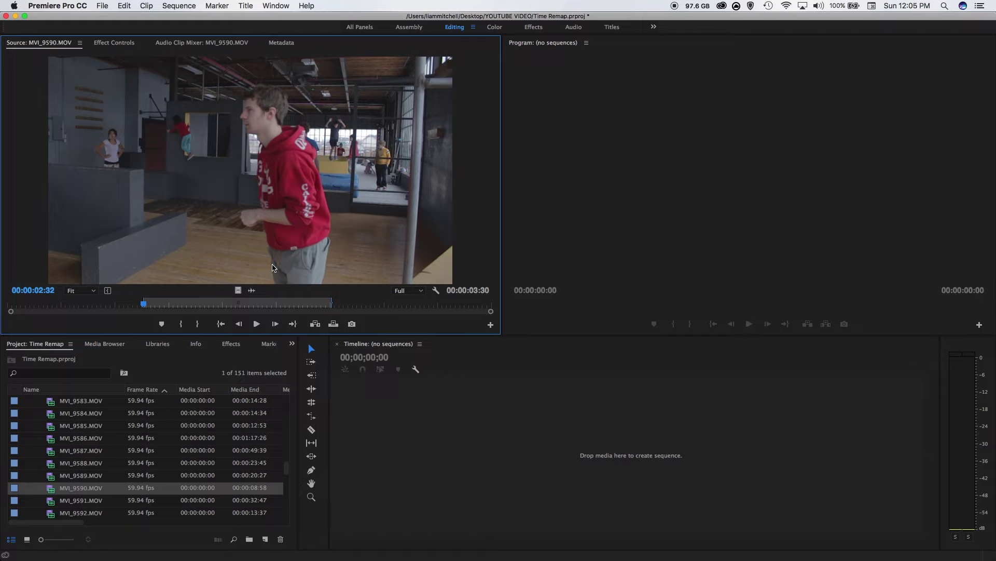
pyautogui.moveTo(145, 308)
pyautogui.mouseDown()
pyautogui.moveTo(242, 287)
pyautogui.moveTo(140, 298)
pyautogui.moveTo(150, 303)
pyautogui.mouseUp()
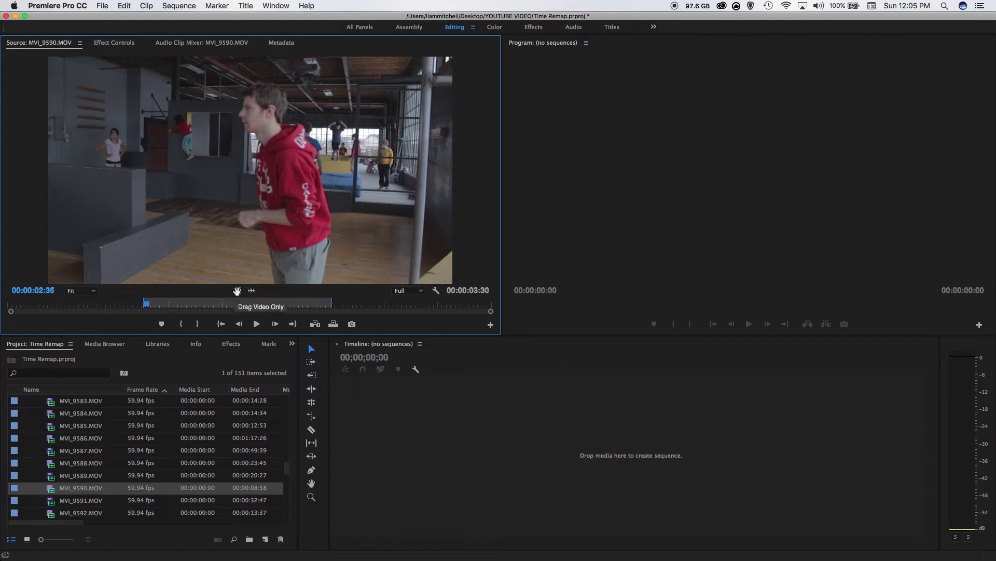
pyautogui.moveTo(237, 290); pyautogui.dragTo(419, 424)
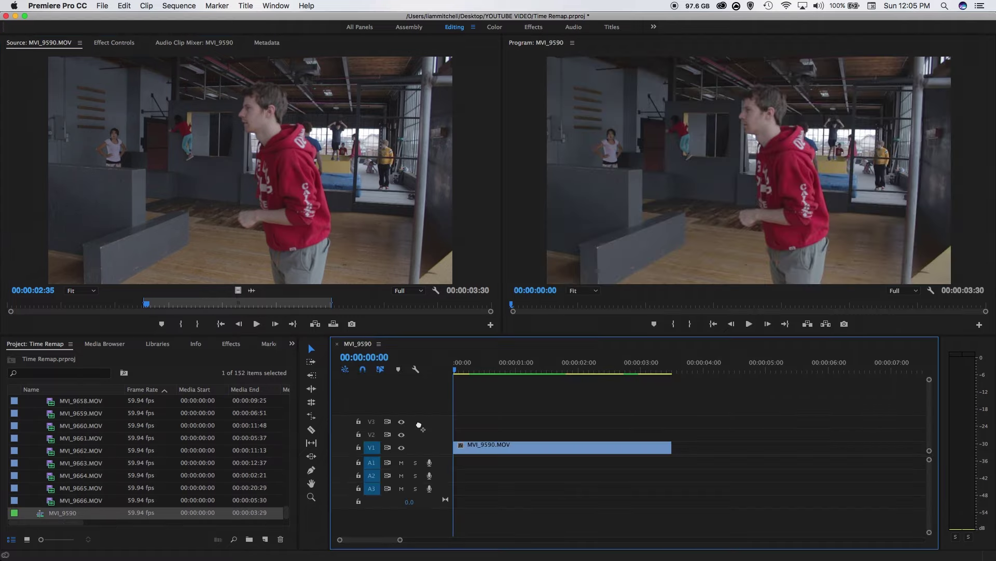
# Split the timeline clip with the Razor at 00:00:01:54, at the takeoff, and at 00:00:02:48, at the landing
pyautogui.moveTo(453, 368); pyautogui.dragTo(573, 358)
pyautogui.press('c')
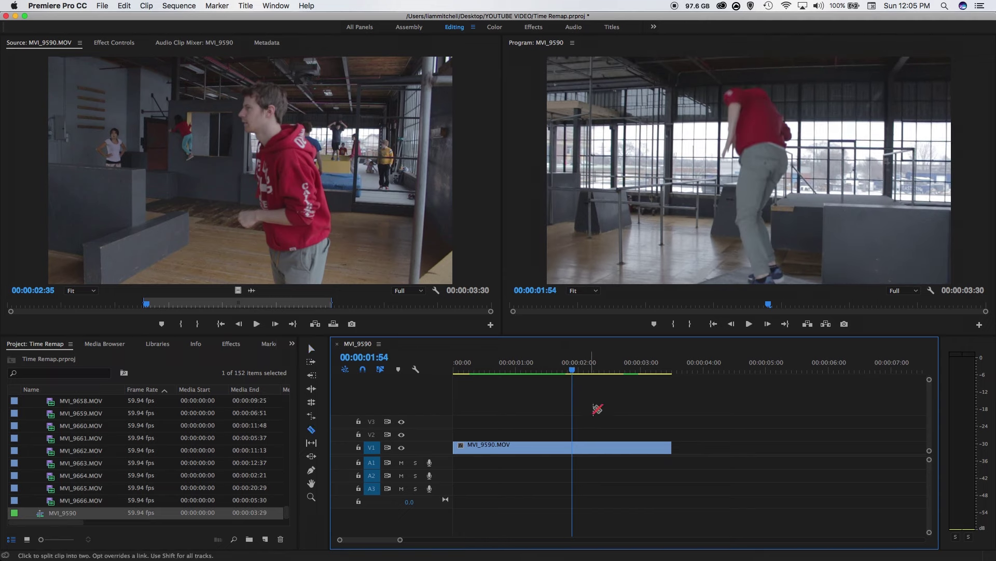
pyautogui.click(574, 448)
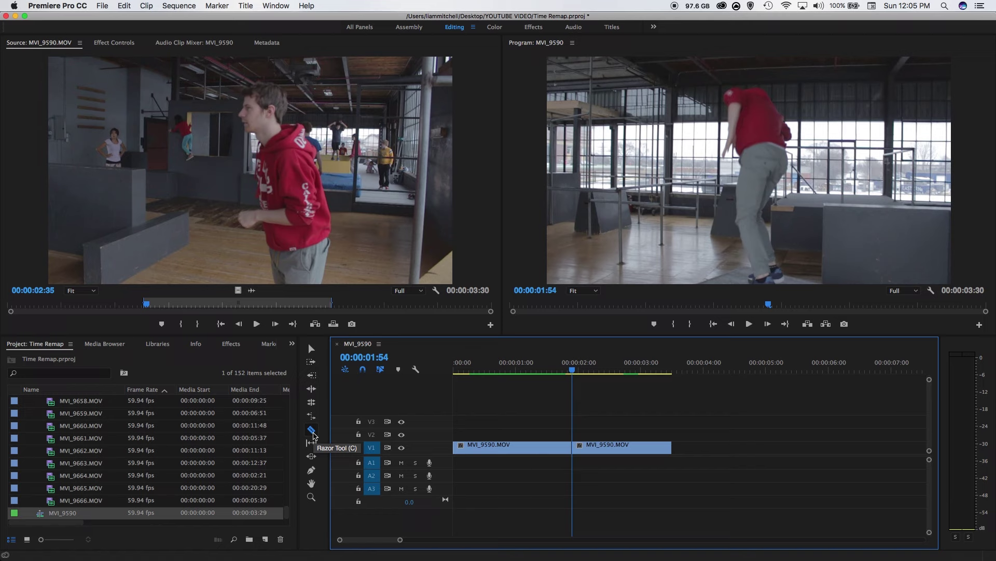
pyautogui.moveTo(572, 370); pyautogui.dragTo(628, 377)
pyautogui.click(630, 449)
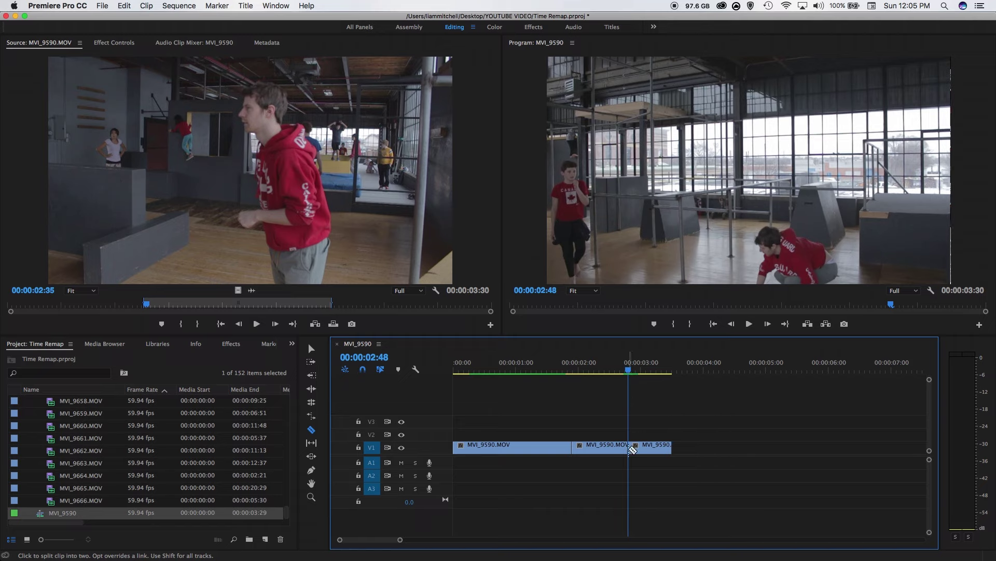
# Move the last segment later on V1, to start at about 00:00:04:11, leaving a gap after the middle segment
pyautogui.press('v')
pyautogui.click(642, 448)
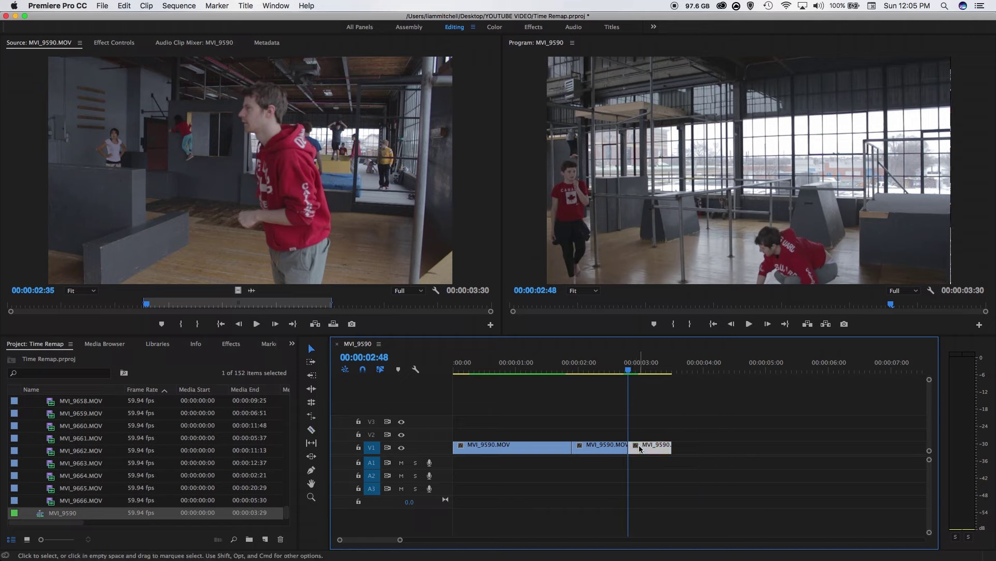
pyautogui.moveTo(647, 447); pyautogui.dragTo(733, 447)
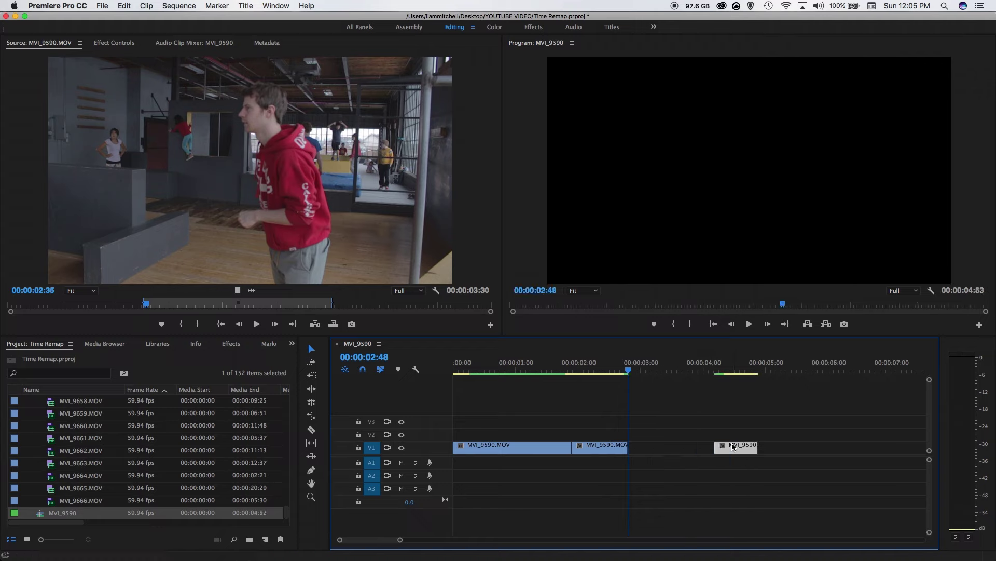
# Set the middle flip segment's speed to 50% with Optical Flow time interpolation
pyautogui.click(618, 449)
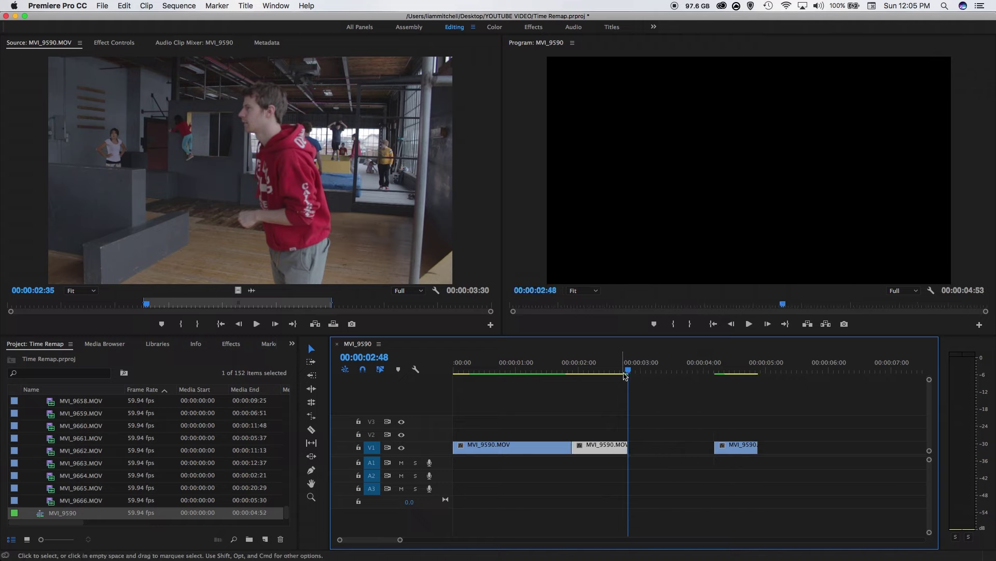
pyautogui.moveTo(624, 372); pyautogui.dragTo(593, 375)
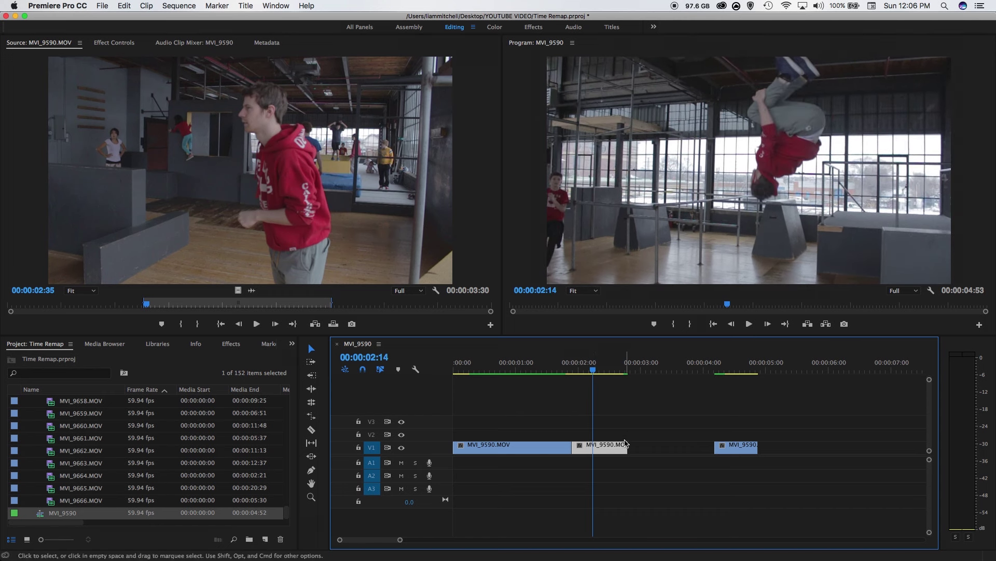
pyautogui.rightClick(607, 449)
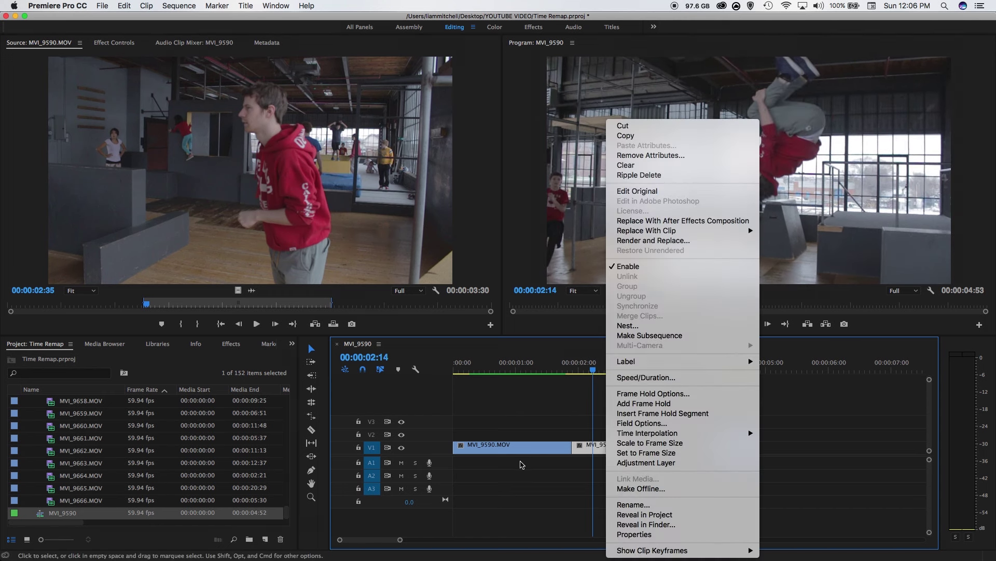
pyautogui.click(656, 378)
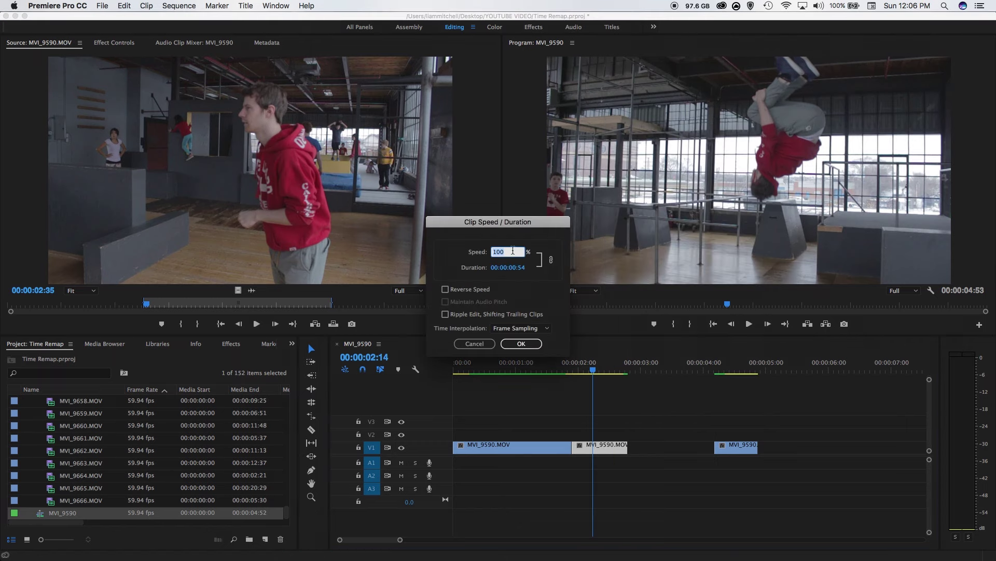
pyautogui.write('50')
pyautogui.click(546, 330)
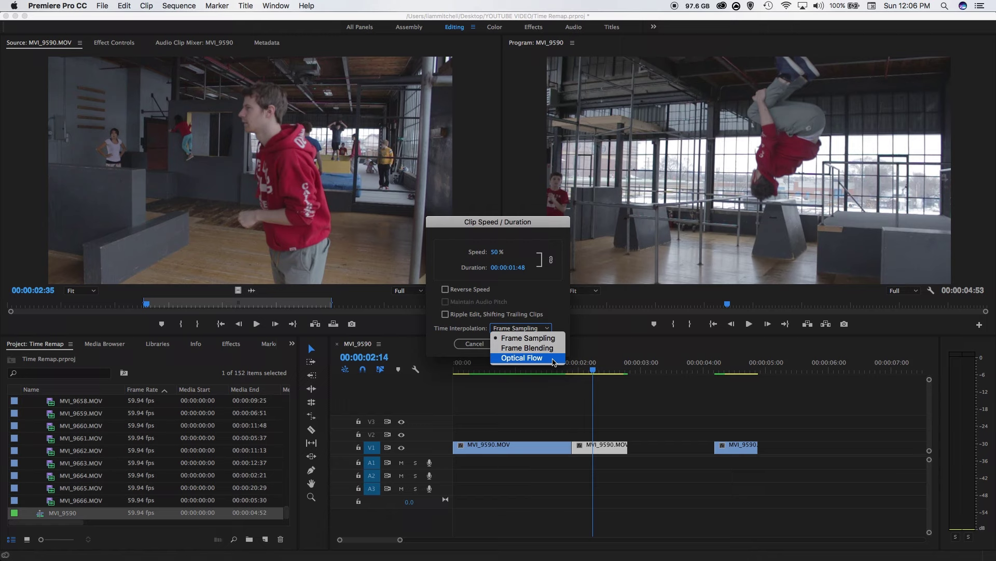
pyautogui.click(554, 359)
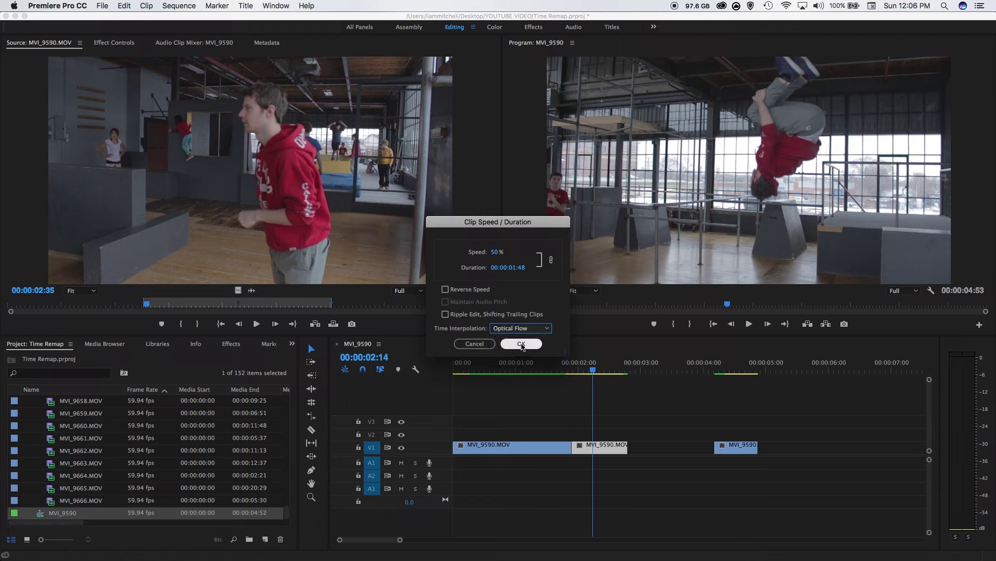
pyautogui.click(521, 344)
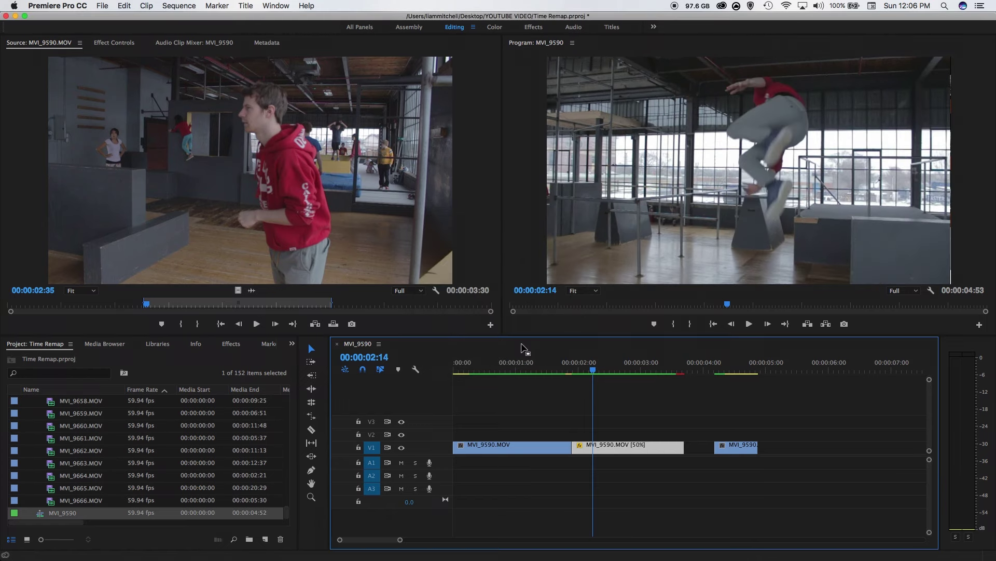
# Close the gap by moving the last segment against the slowed segment, and play back the flip
pyautogui.moveTo(591, 370)
pyautogui.mouseDown()
pyautogui.moveTo(559, 371)
pyautogui.moveTo(586, 370)
pyautogui.mouseUp()
pyautogui.moveTo(720, 450); pyautogui.dragTo(702, 451)
pyautogui.press('space')
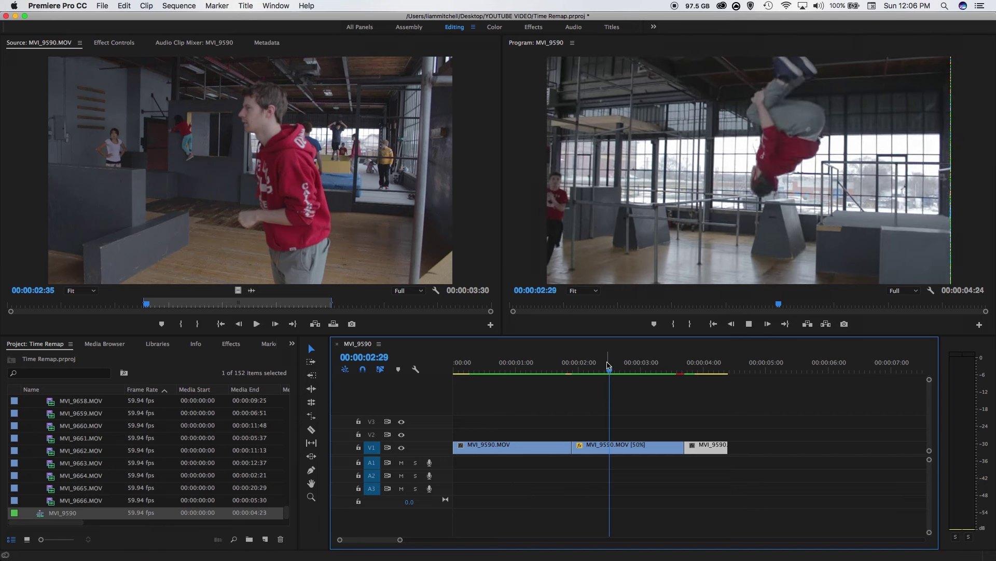
pyautogui.press('space')
# Scrub and play through the sequence to examine the slowed flip's motion and any Optical Flow distortion
pyautogui.click(670, 377)
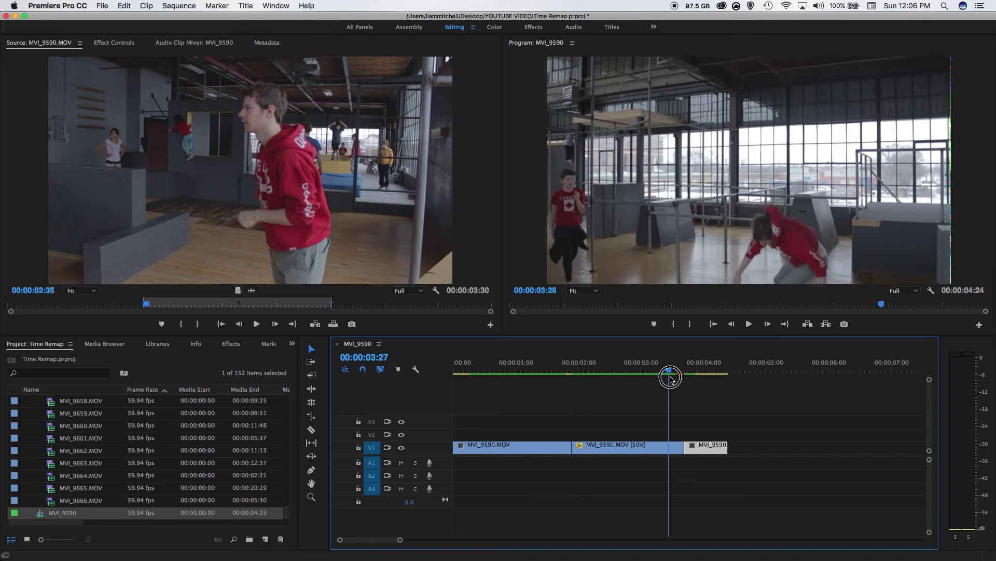
pyautogui.moveTo(670, 377)
pyautogui.mouseDown()
pyautogui.moveTo(692, 374)
pyautogui.moveTo(678, 375)
pyautogui.mouseUp()
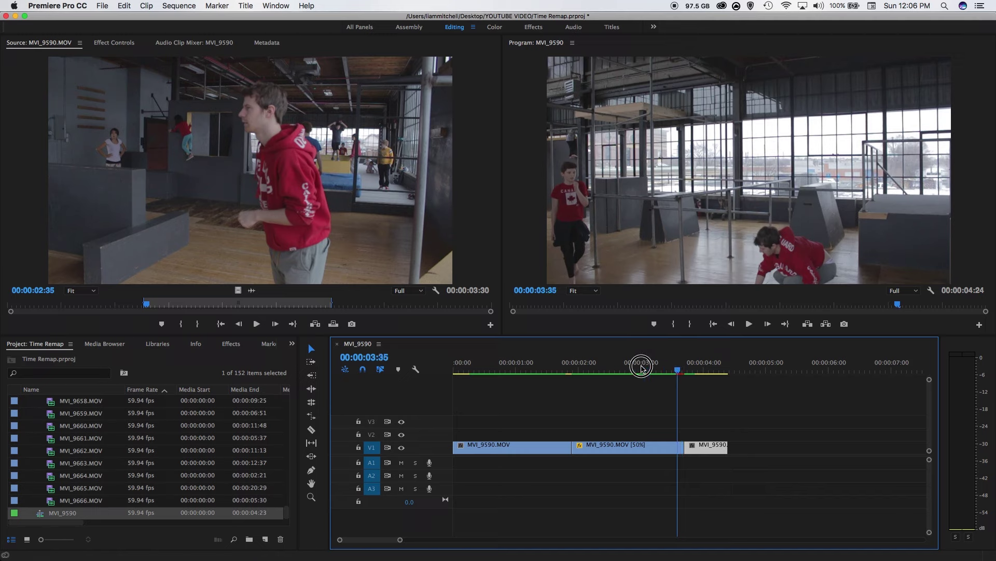
pyautogui.moveTo(604, 369)
pyautogui.mouseDown()
pyautogui.moveTo(674, 378)
pyautogui.moveTo(607, 386)
pyautogui.mouseUp()
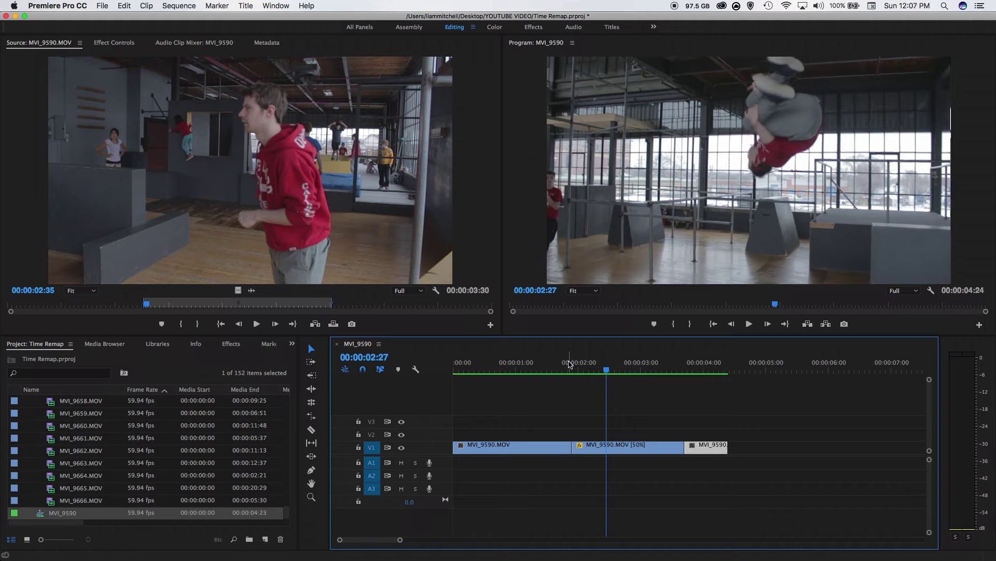
pyautogui.click(595, 371)
pyautogui.moveTo(595, 370); pyautogui.dragTo(485, 370)
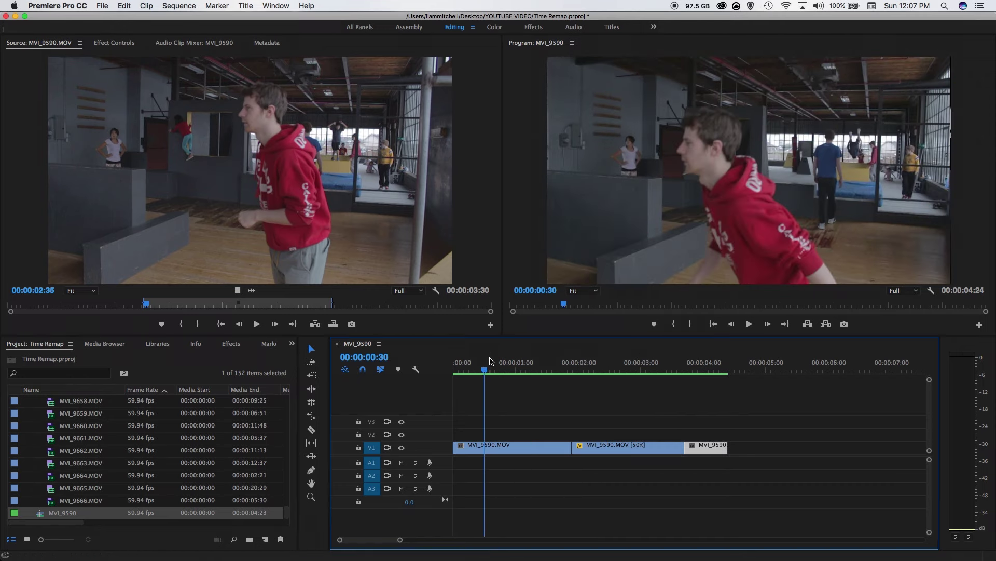
pyautogui.press('space')
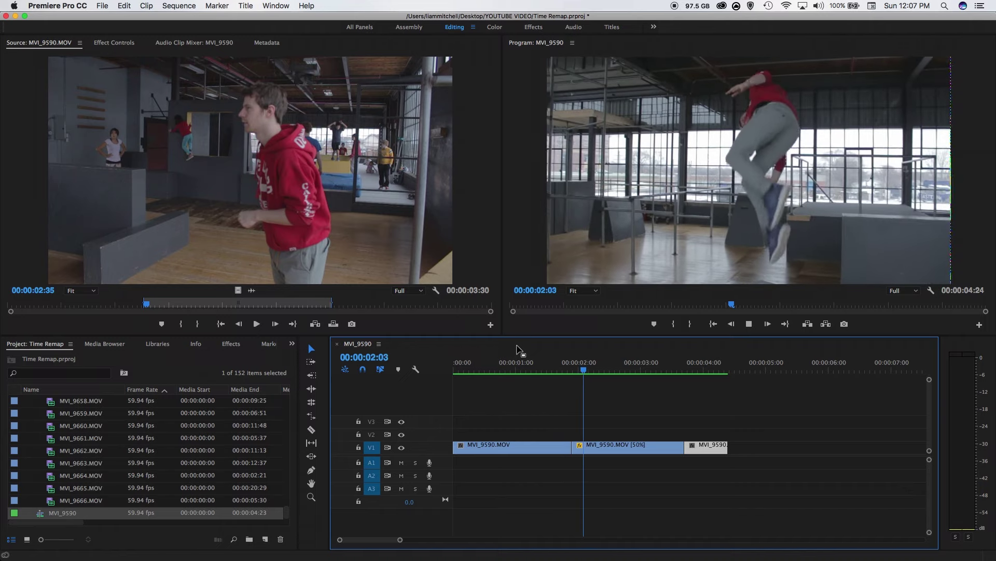
pyautogui.press('space')
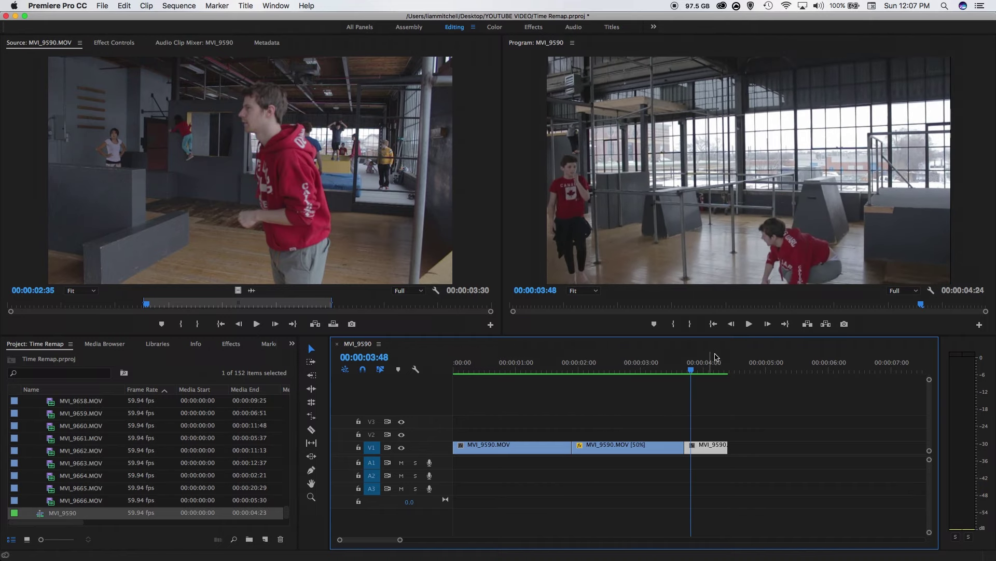
pyautogui.moveTo(690, 370); pyautogui.dragTo(596, 369)
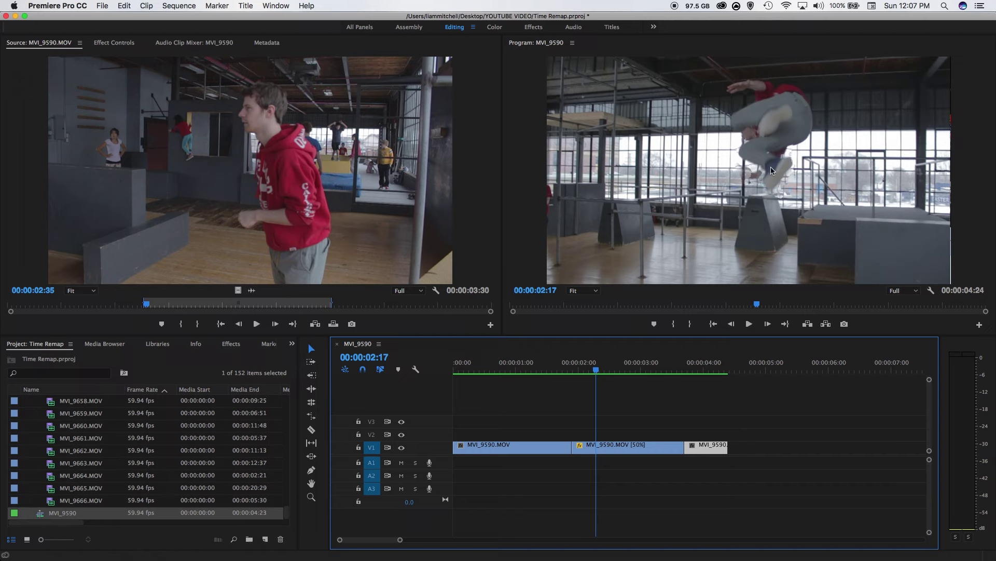
pyautogui.moveTo(597, 370); pyautogui.dragTo(631, 377)
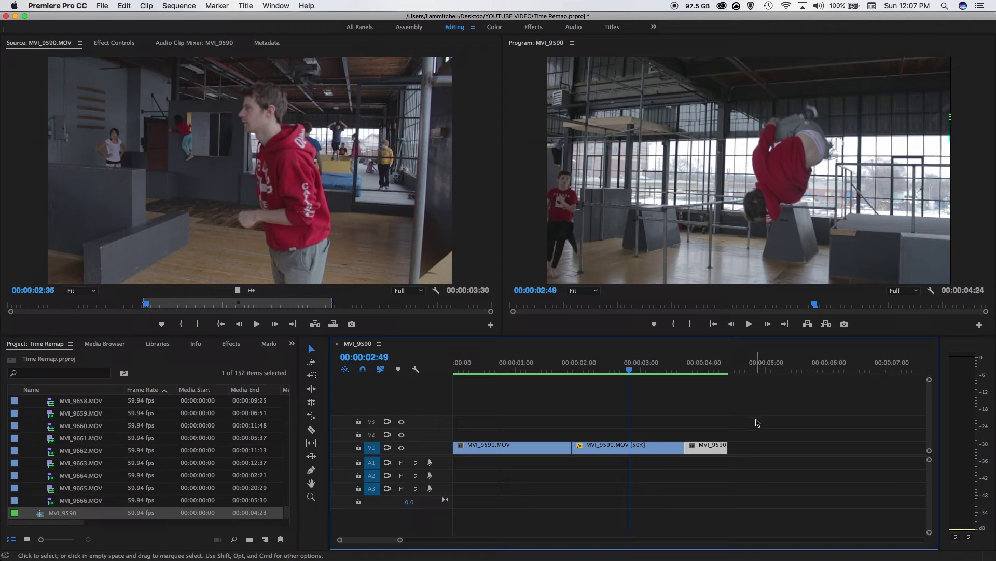
# Delete all three MVI_9590.MOV segments from V1 so the sequence is empty
pyautogui.click(791, 401)
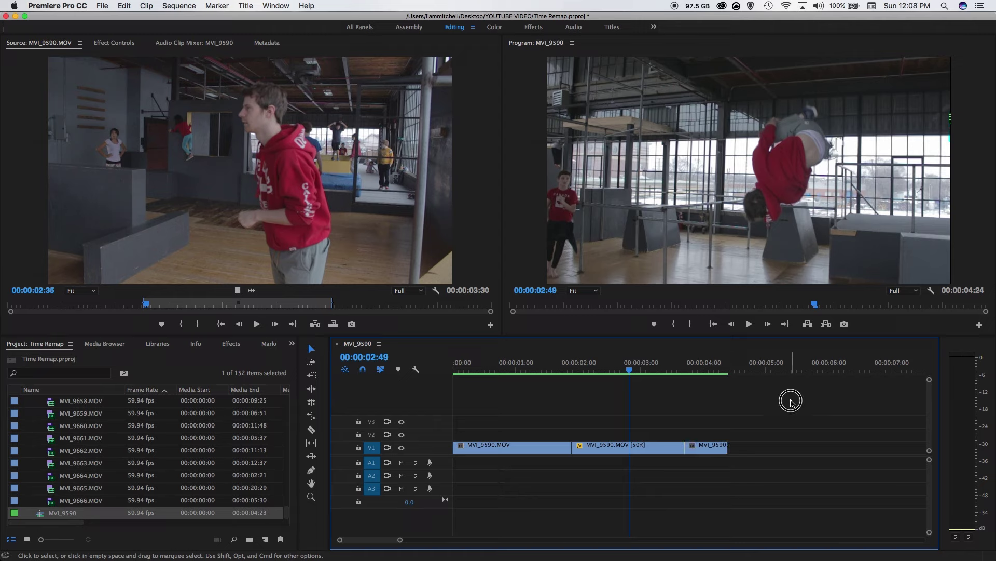
pyautogui.moveTo(801, 396); pyautogui.dragTo(492, 467)
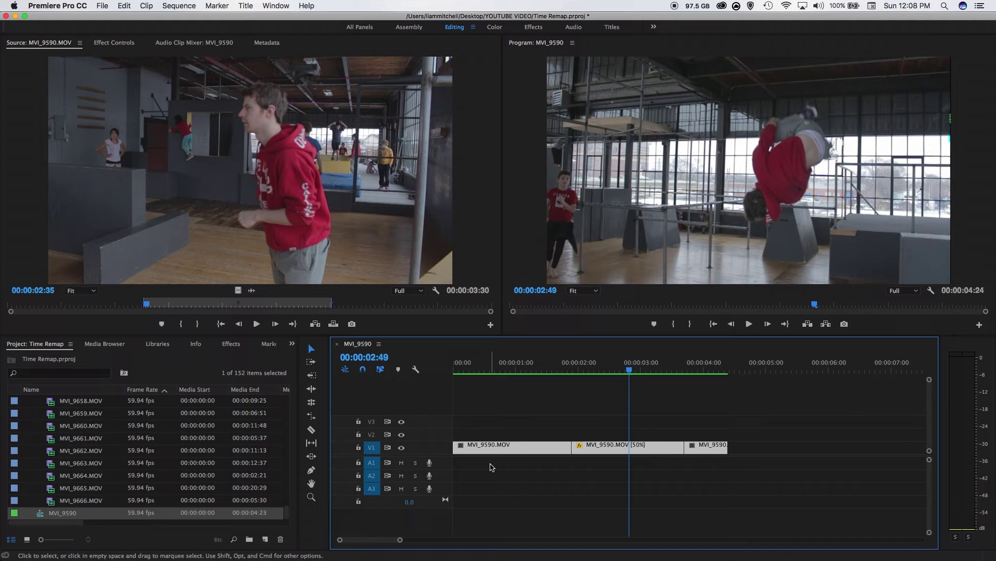
pyautogui.press('Delete')
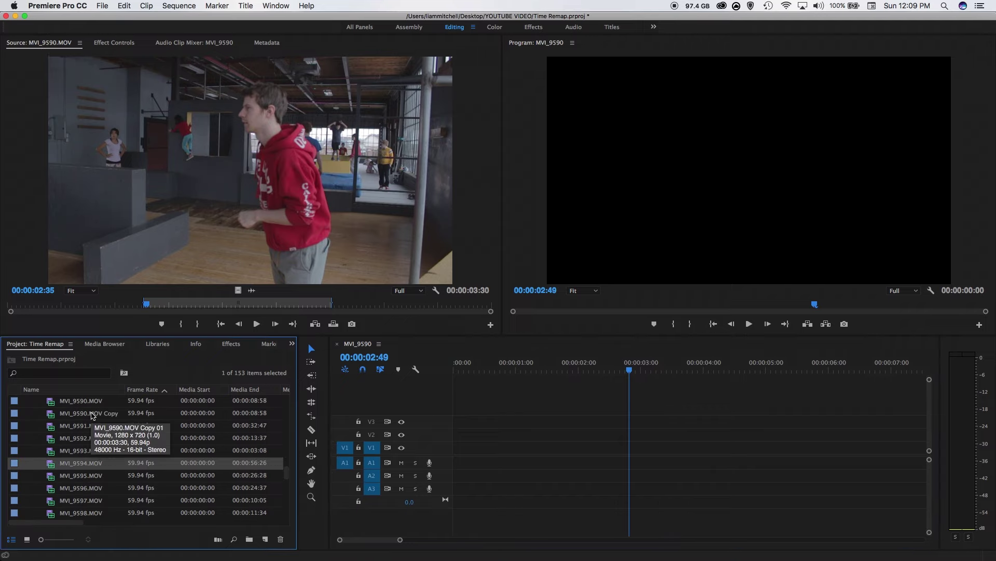
# Rename the duplicate of MVI_9590.MOV in the project as Slowmo_24fps
pyautogui.click(91, 414)
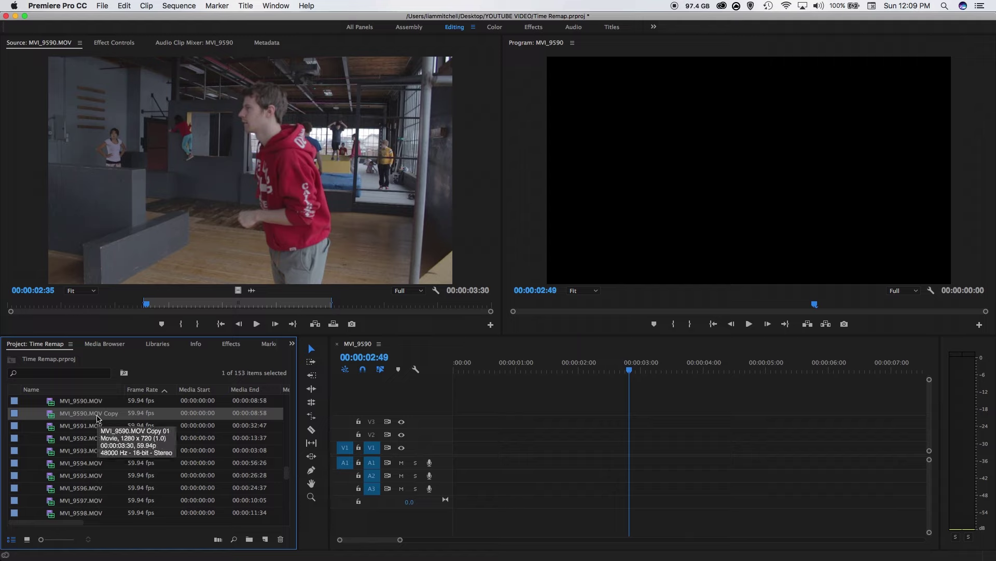
pyautogui.click(97, 415)
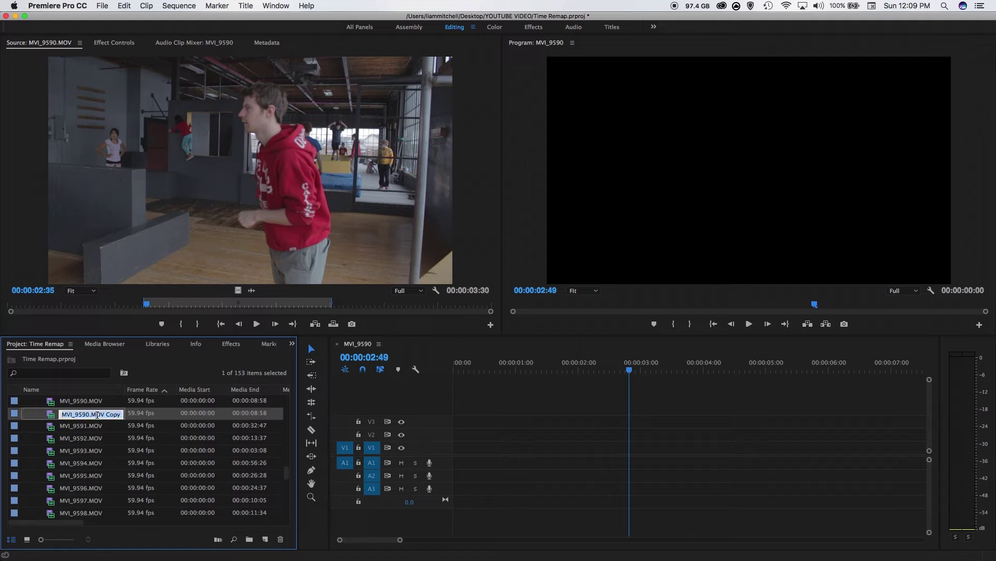
pyautogui.write('Slowmo_24fps')
pyautogui.click(103, 442)
pyautogui.click(94, 417)
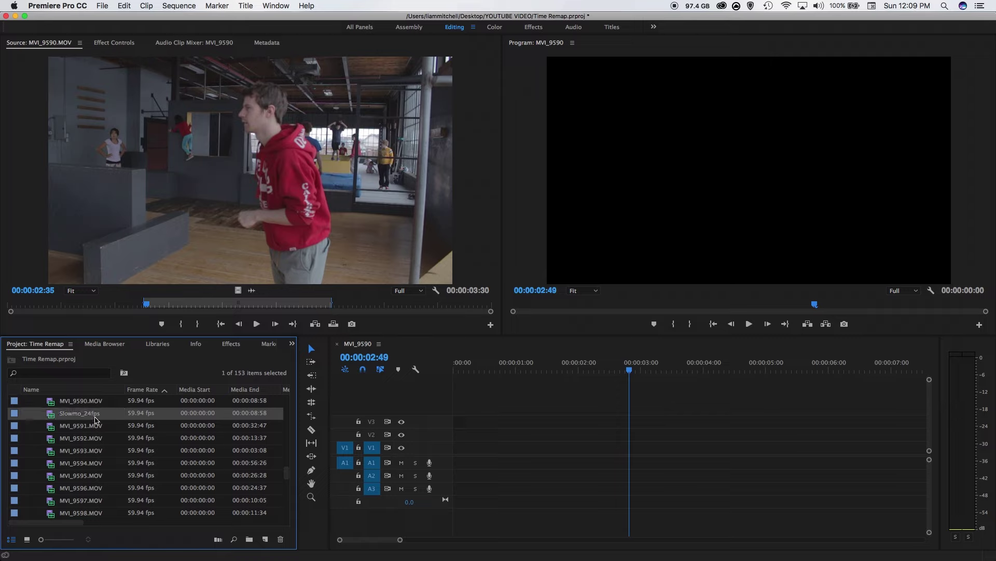
# Interpret the Slowmo_24fps footage at an assumed frame rate of 23.976 fps
pyautogui.rightClick(79, 414)
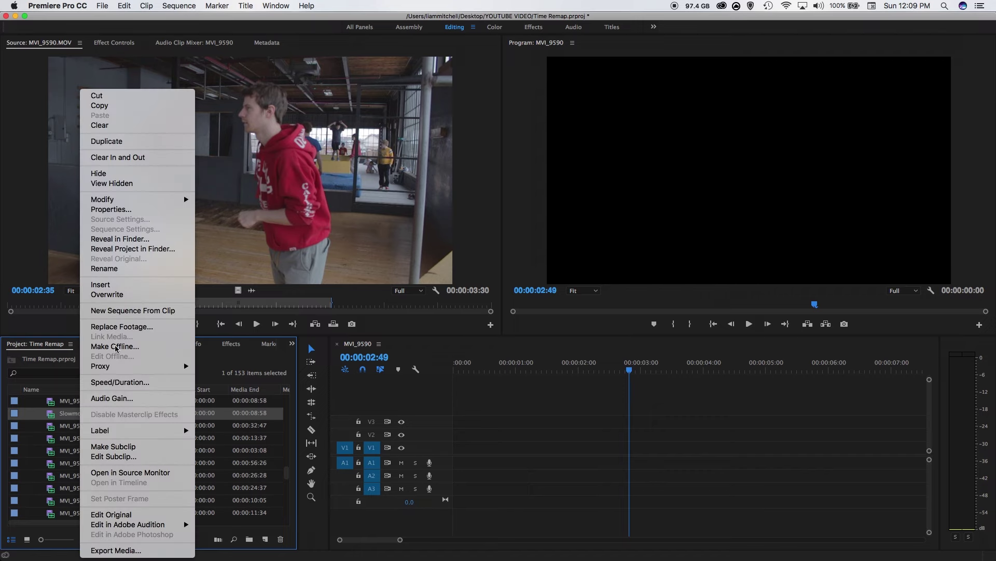
pyautogui.moveTo(155, 205)
pyautogui.click(238, 210)
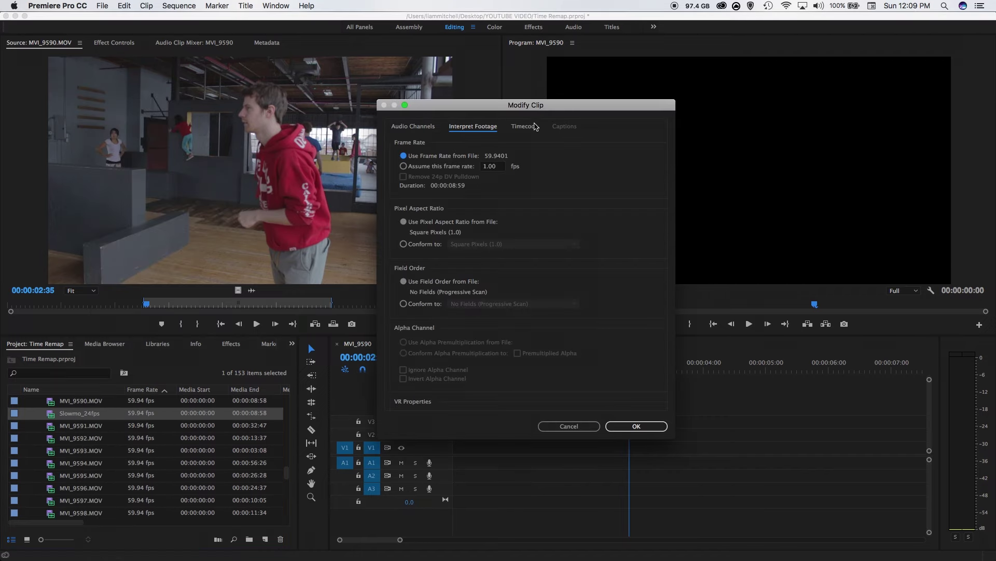
pyautogui.click(407, 172)
pyautogui.click(404, 166)
pyautogui.write('23.976')
pyautogui.click(636, 426)
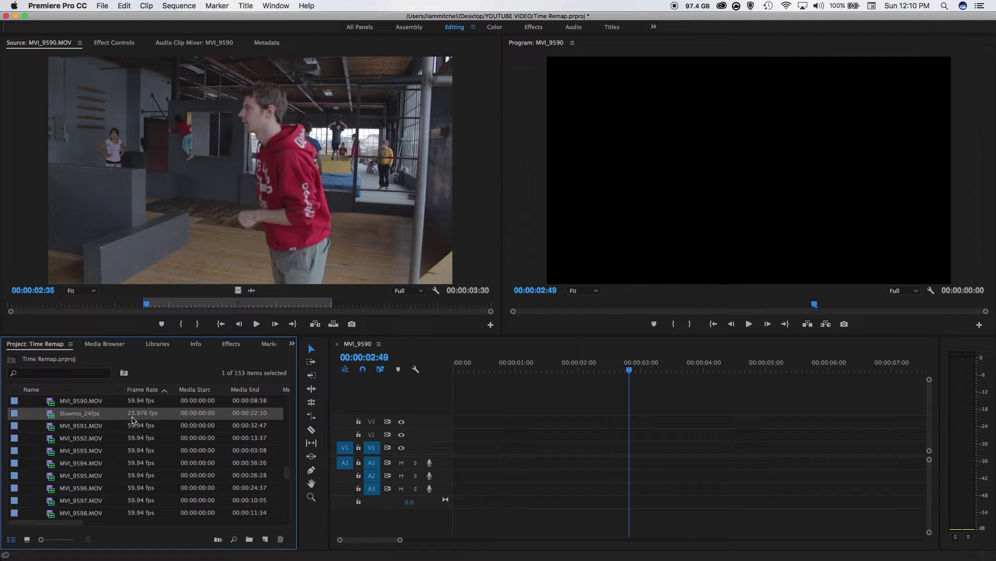
# Open Slowmo_24fps as the source clip and mark the run-up and flip from about 00:00:07:23, with a duration of 00:00:06:23
pyautogui.scroll(1, 104, 422)
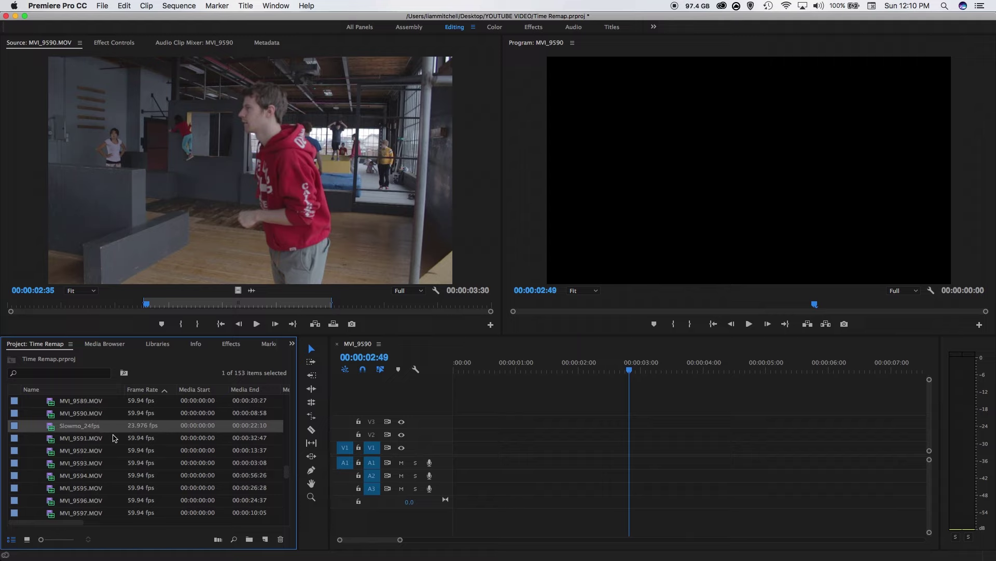
pyautogui.doubleClick(47, 431)
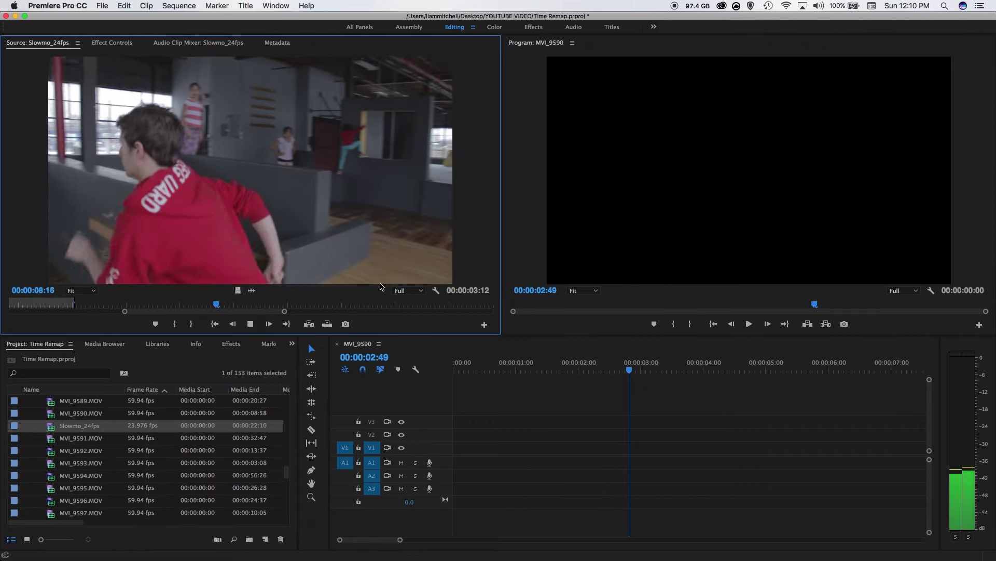
pyautogui.press('k')
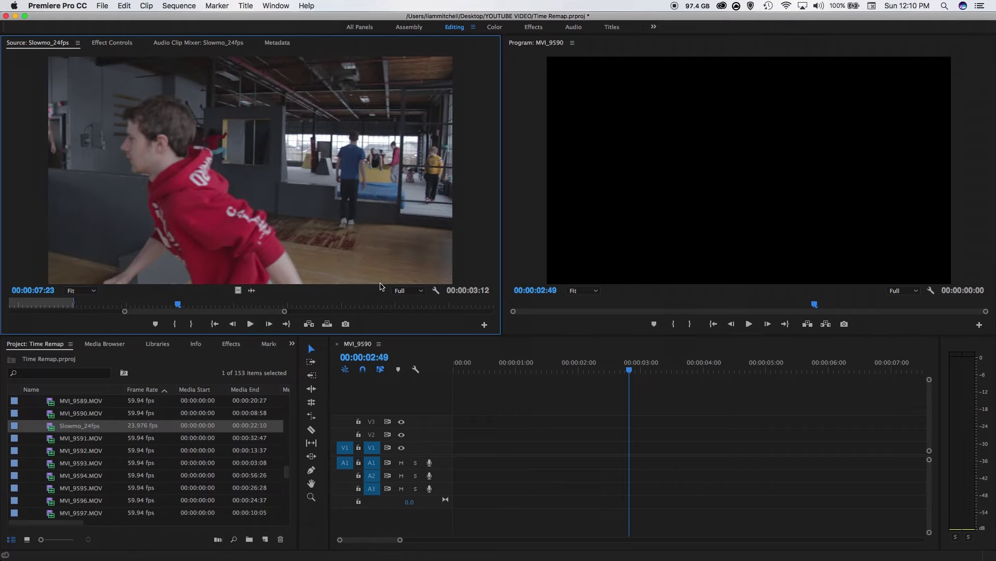
pyautogui.press('l')
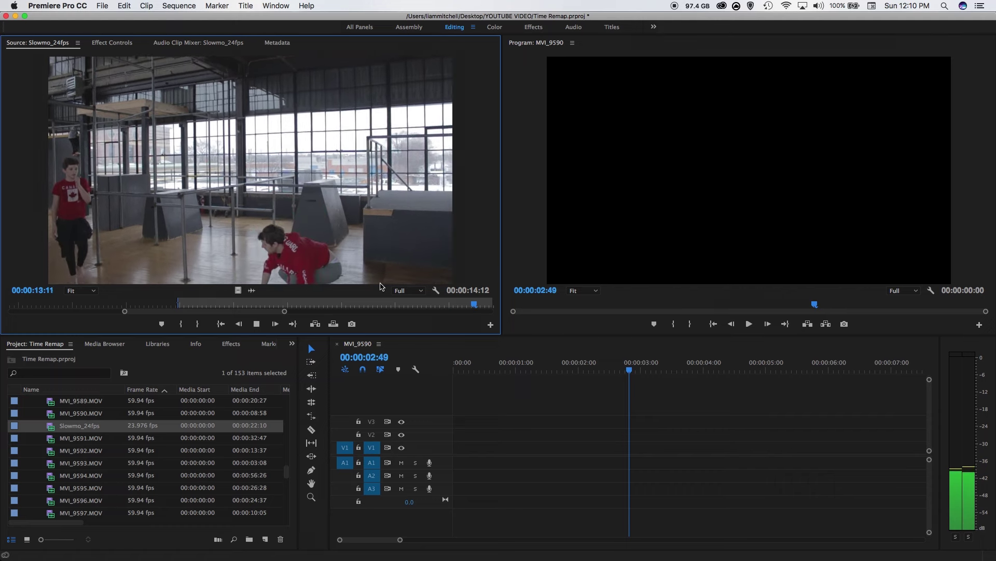
pyautogui.press('k')
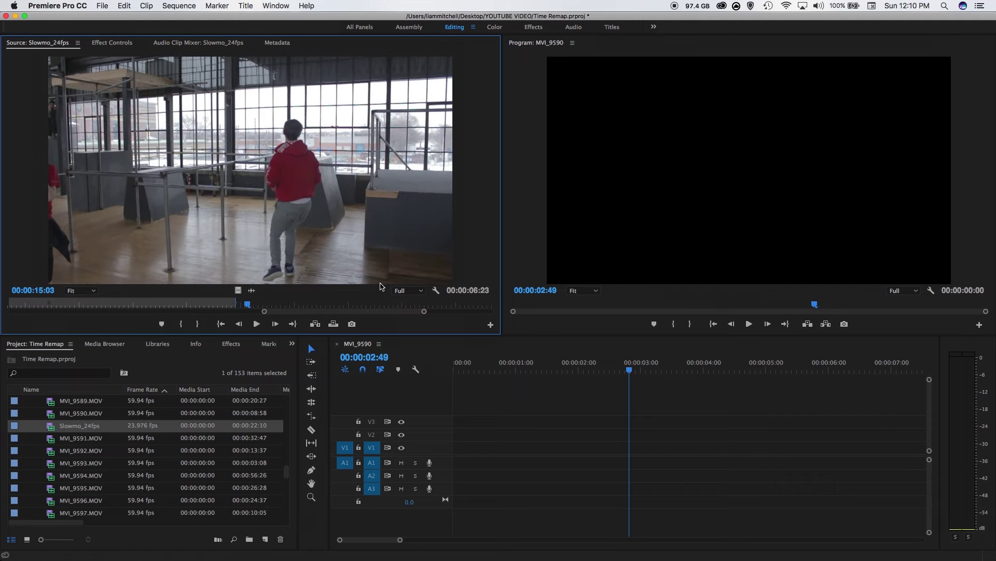
# Place only the video of the marked Slowmo_24fps range at the start of V1, keeping the existing sequence settings
pyautogui.click(238, 295)
pyautogui.moveTo(238, 295); pyautogui.dragTo(457, 450)
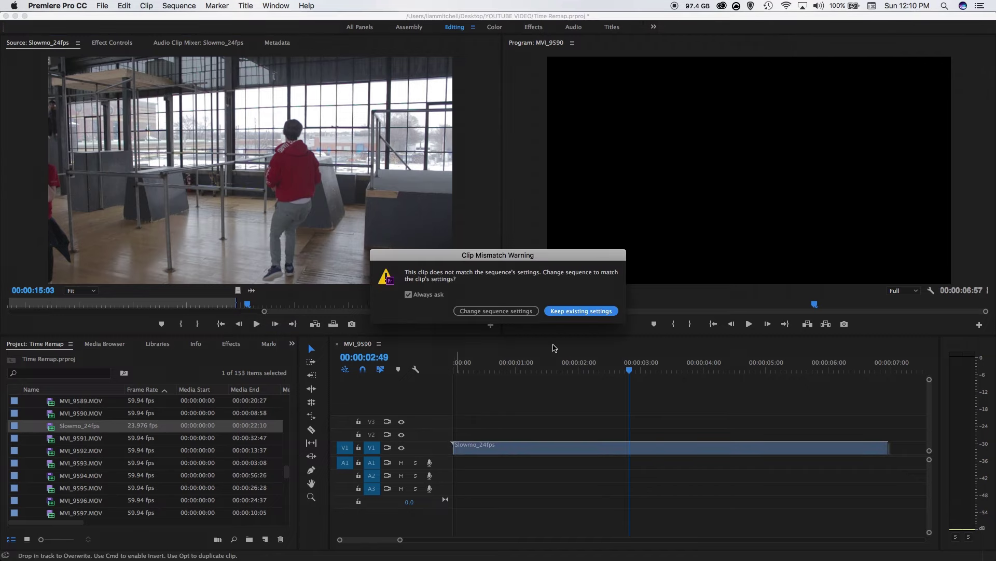
pyautogui.click(582, 311)
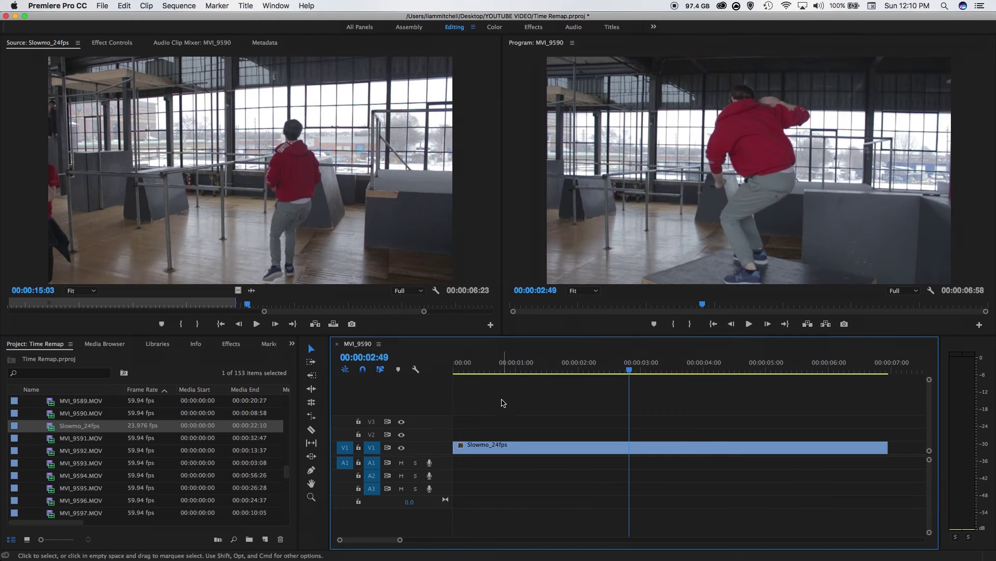
# Enlarge track V1 and show the Time Remapping speed keyframes on the Slowmo_24fps clip
pyautogui.doubleClick(404, 453)
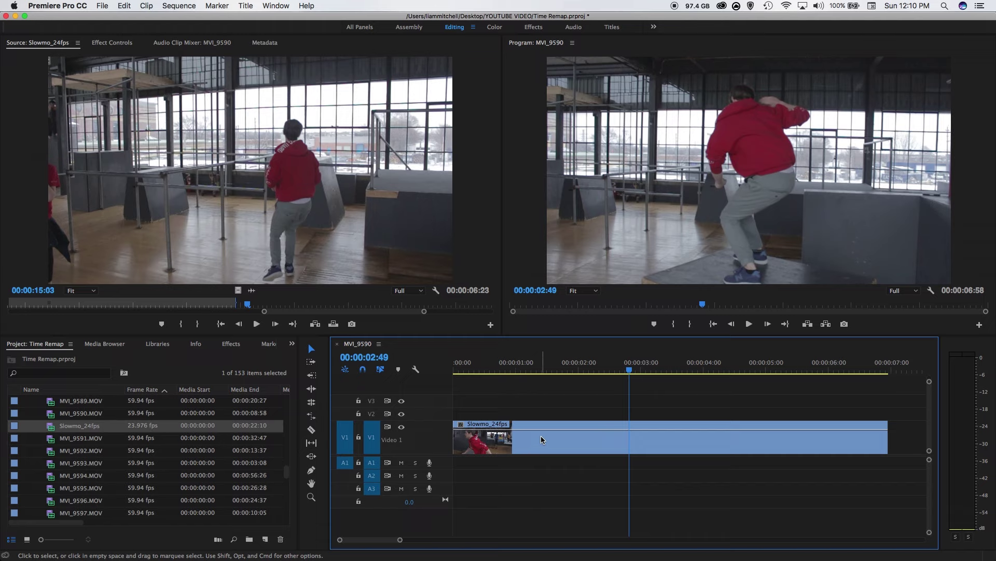
pyautogui.click(530, 448)
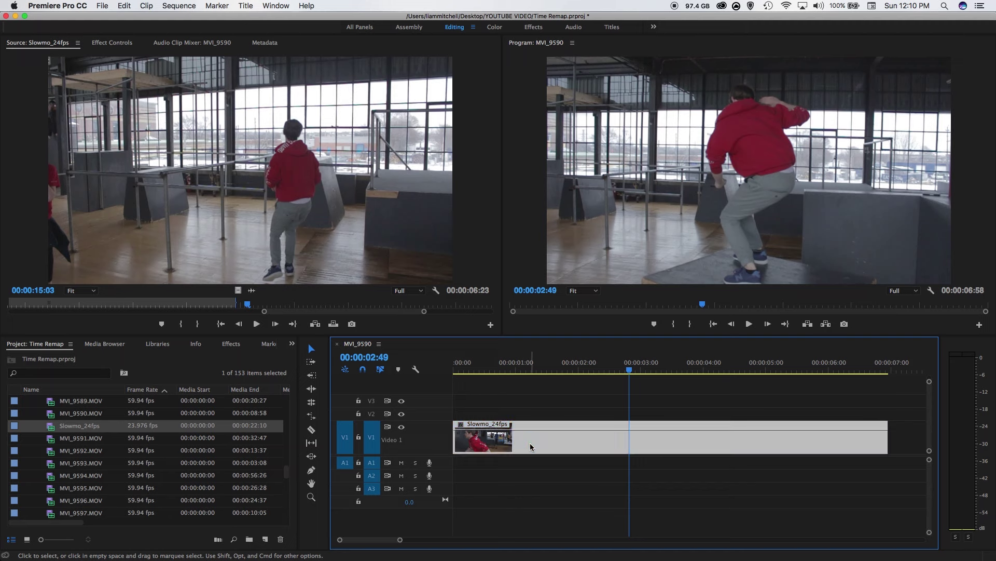
pyautogui.rightClick(519, 440)
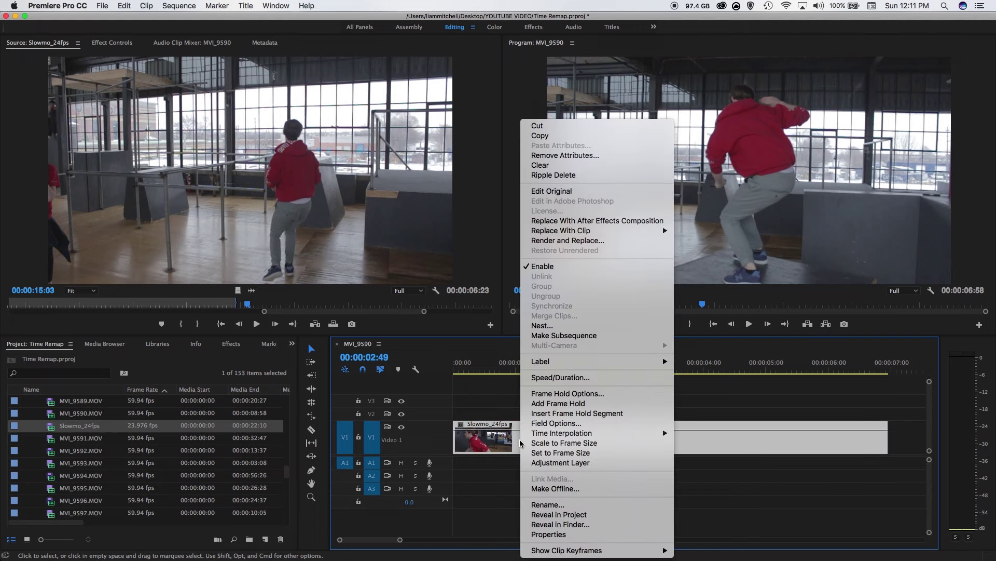
pyautogui.moveTo(565, 552)
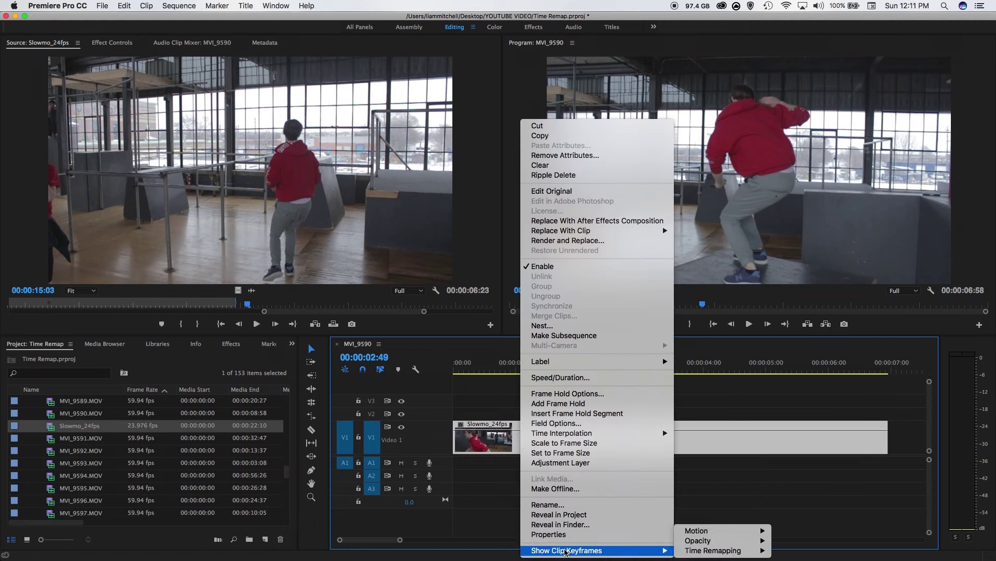
pyautogui.moveTo(697, 550)
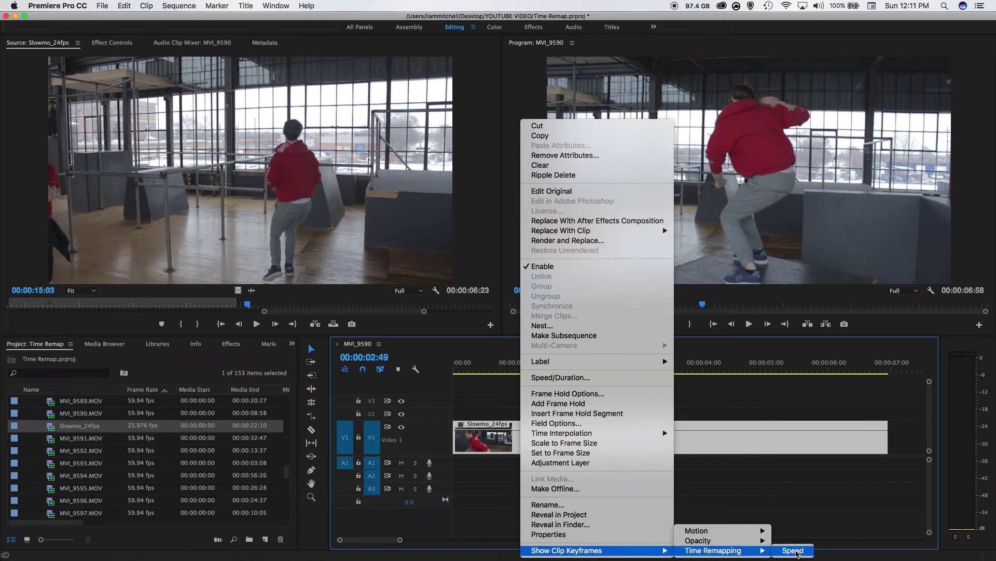
pyautogui.click(796, 551)
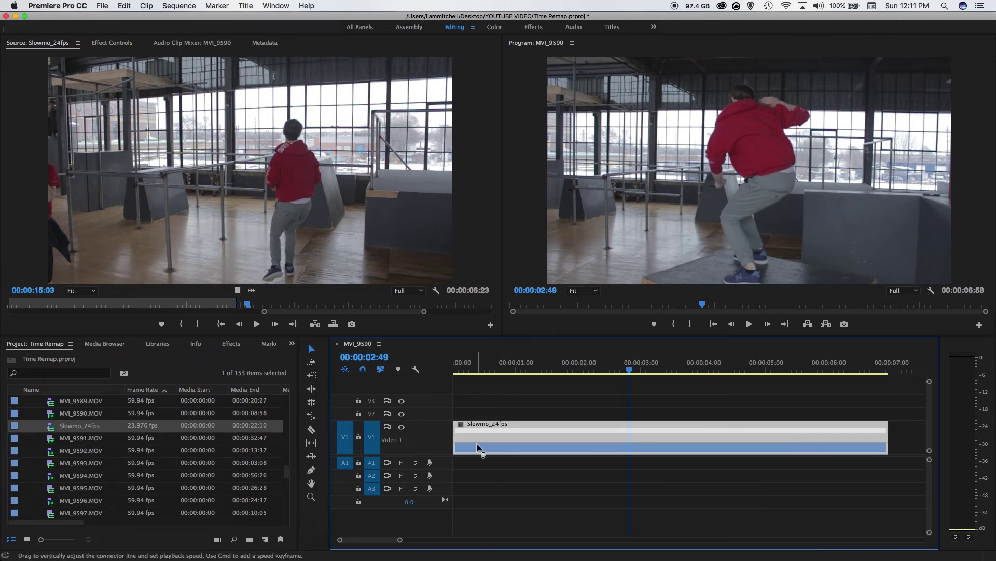
# Open the clip's effect settings and add a speed keyframe at 00:00:03:11, just before the flip
pyautogui.click(112, 43)
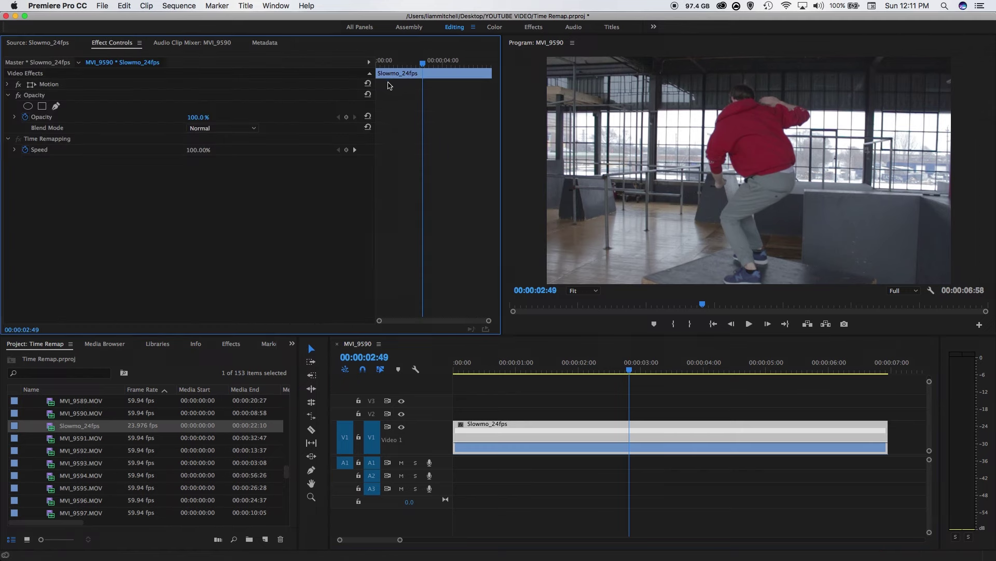
pyautogui.click(413, 62)
pyautogui.moveTo(413, 66)
pyautogui.mouseDown()
pyautogui.moveTo(388, 68)
pyautogui.moveTo(402, 70)
pyautogui.mouseUp()
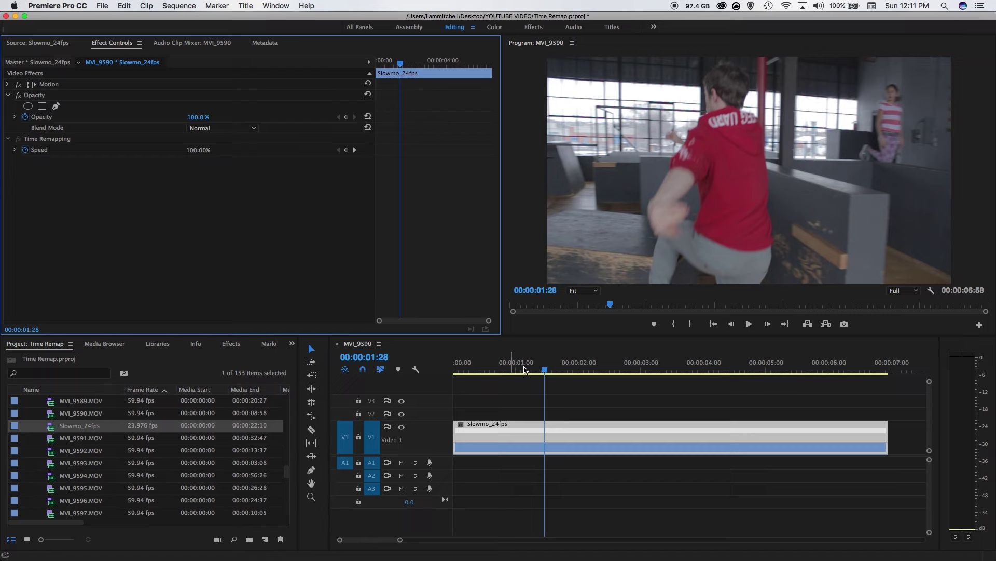
pyautogui.click(550, 369)
pyautogui.moveTo(551, 370); pyautogui.dragTo(652, 350)
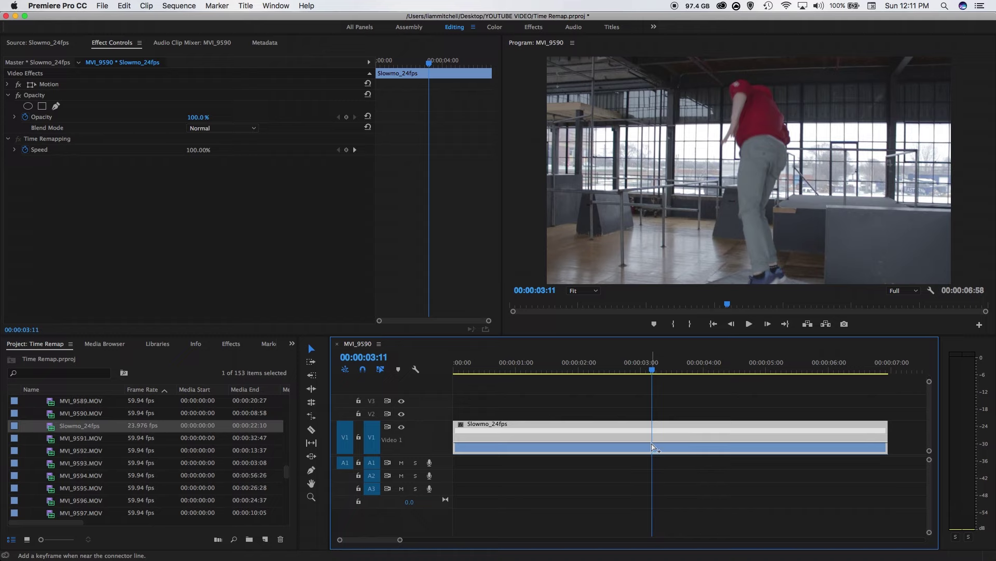
pyautogui.keyDown('super'); pyautogui.click(653, 446); pyautogui.keyUp('super')
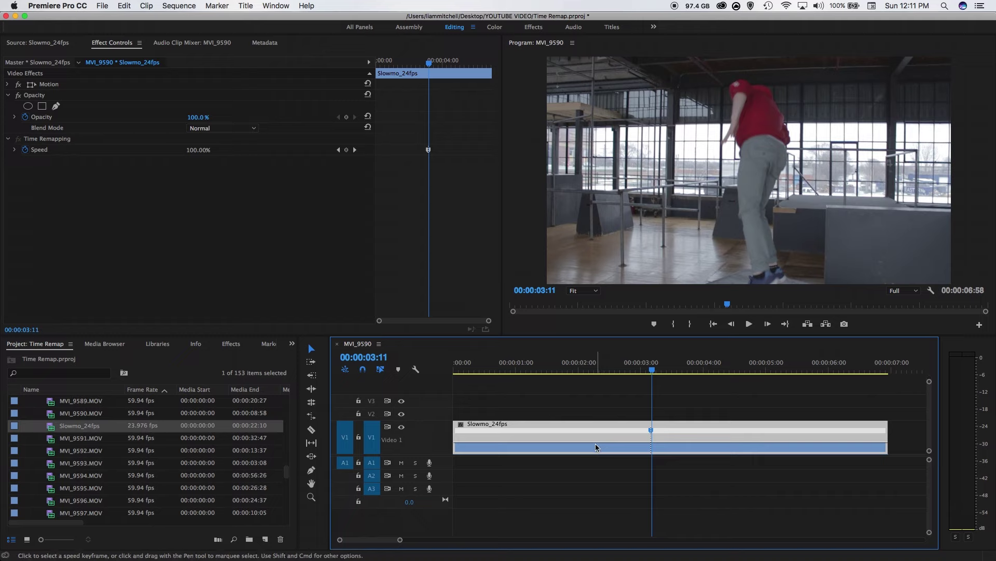
# Raise the speed of the portion before the first speed keyframe to 225% and play back the speed change
pyautogui.moveTo(597, 447); pyautogui.dragTo(597, 433)
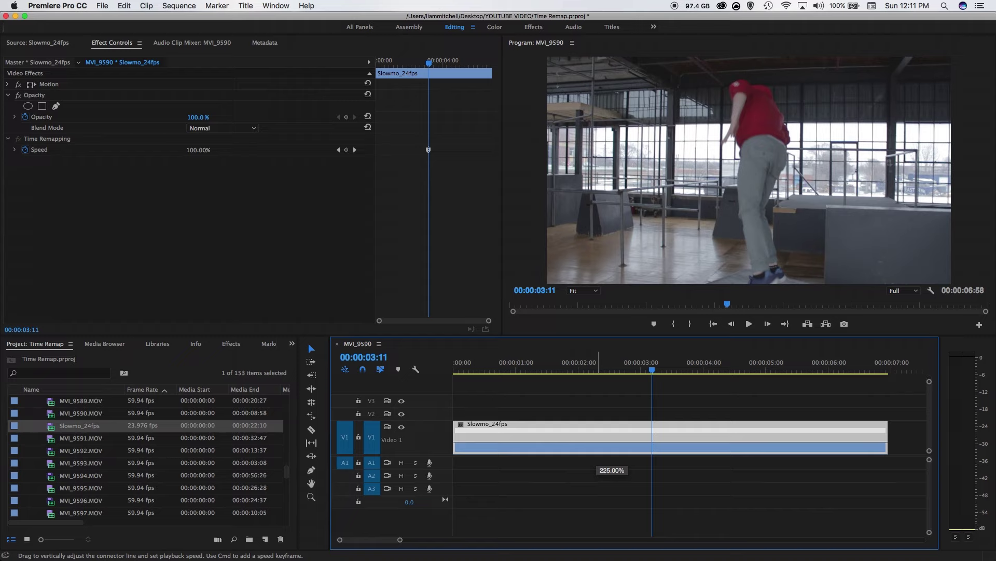
pyautogui.moveTo(612, 456); pyautogui.dragTo(597, 384)
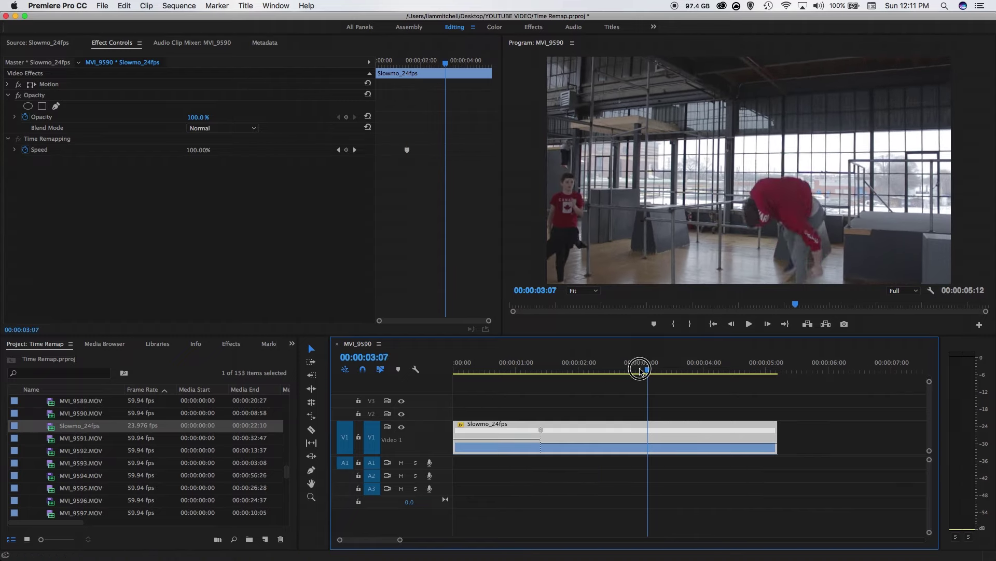
pyautogui.press('Home')
pyautogui.press('space')
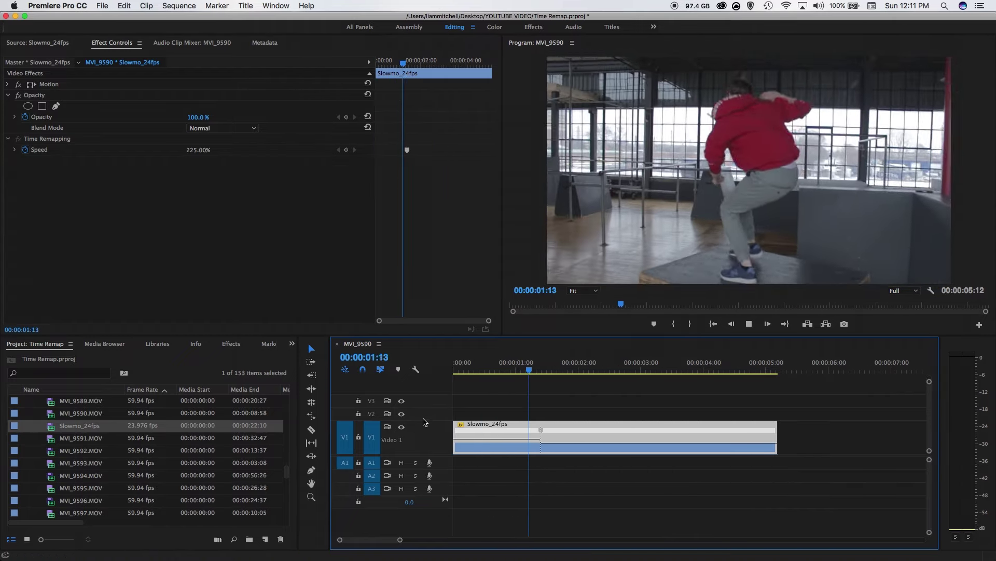
pyautogui.press('space')
# Add a second speed keyframe at 00:00:03:46, after the landing, and raise the portion following it to 225%
pyautogui.moveTo(581, 365); pyautogui.dragTo(689, 384)
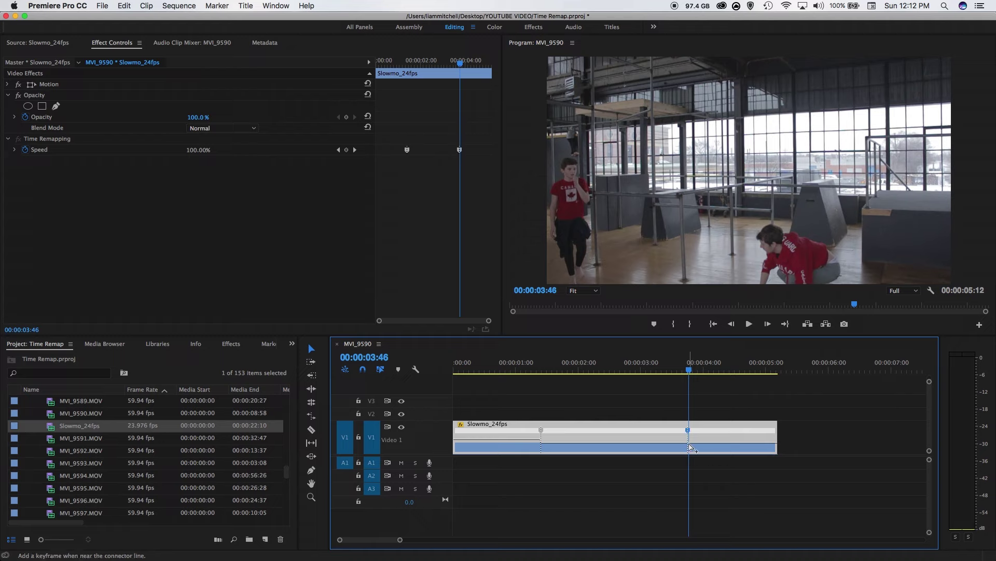
pyautogui.moveTo(707, 445); pyautogui.dragTo(707, 441)
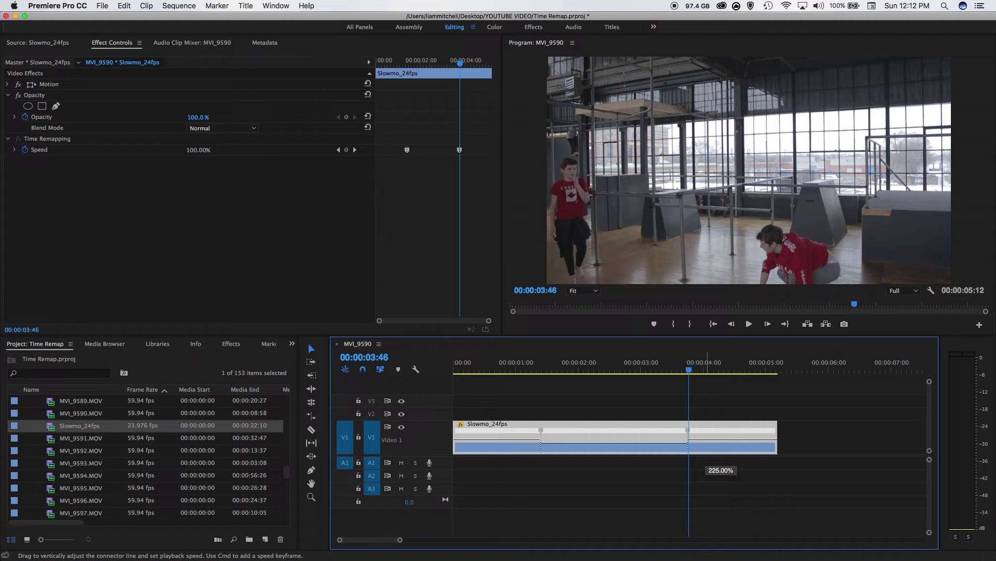
pyautogui.moveTo(706, 436); pyautogui.dragTo(677, 369)
# Play back the speed-remapped clip from near its start and render the sequence
pyautogui.press('space')
pyautogui.press('space')
pyautogui.click(466, 363)
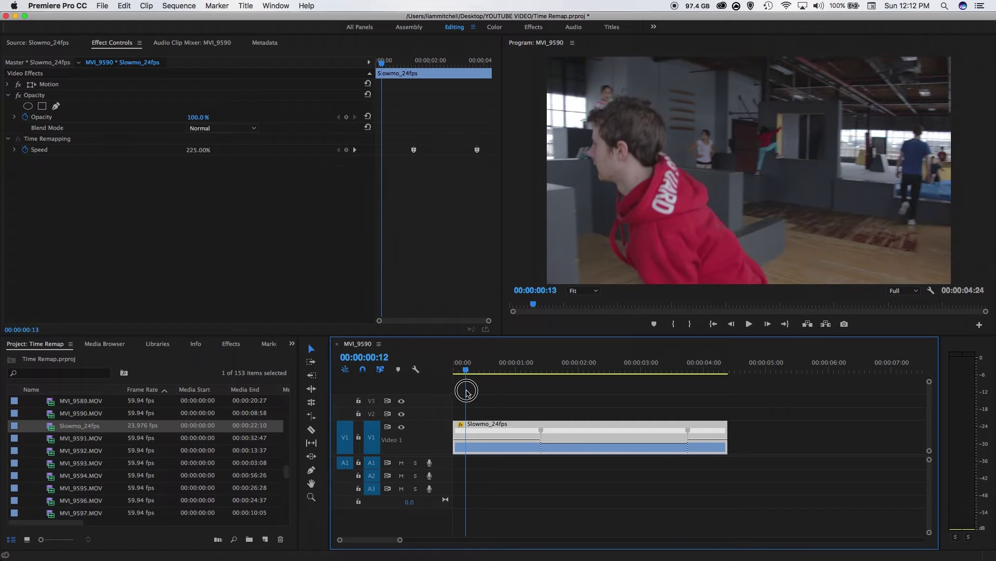
pyautogui.press('space')
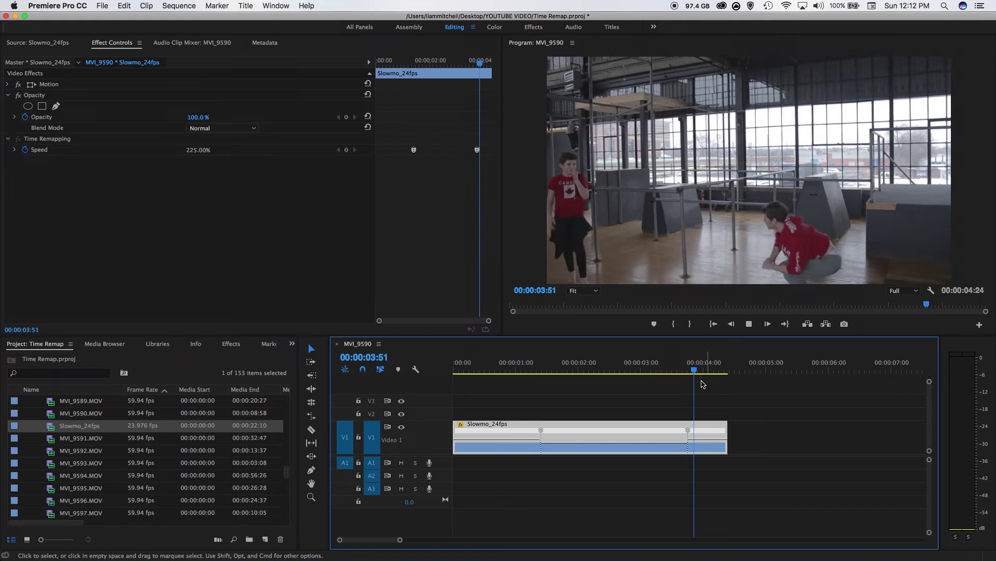
pyautogui.press('space')
pyautogui.moveTo(701, 370); pyautogui.dragTo(499, 385)
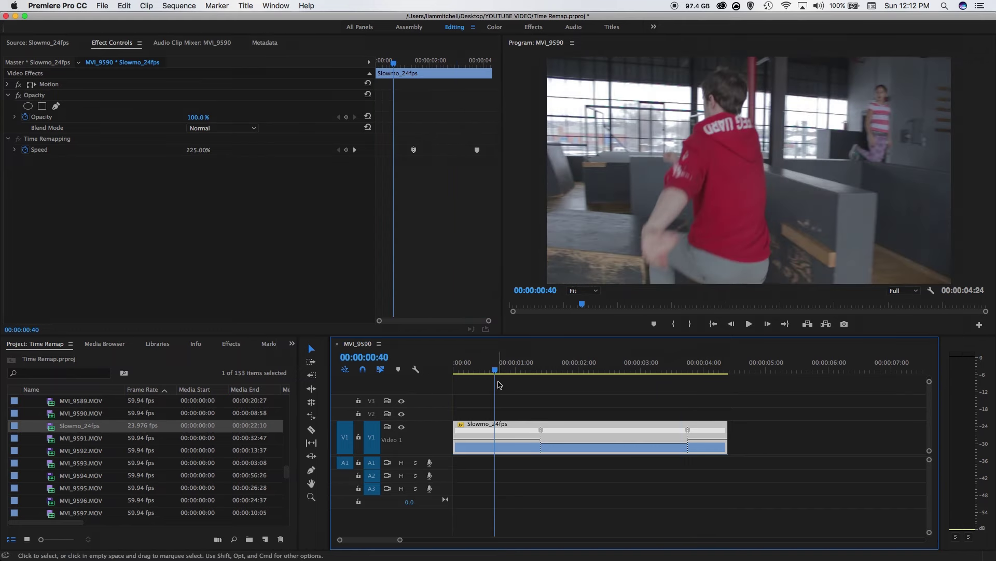
pyautogui.press('Return')
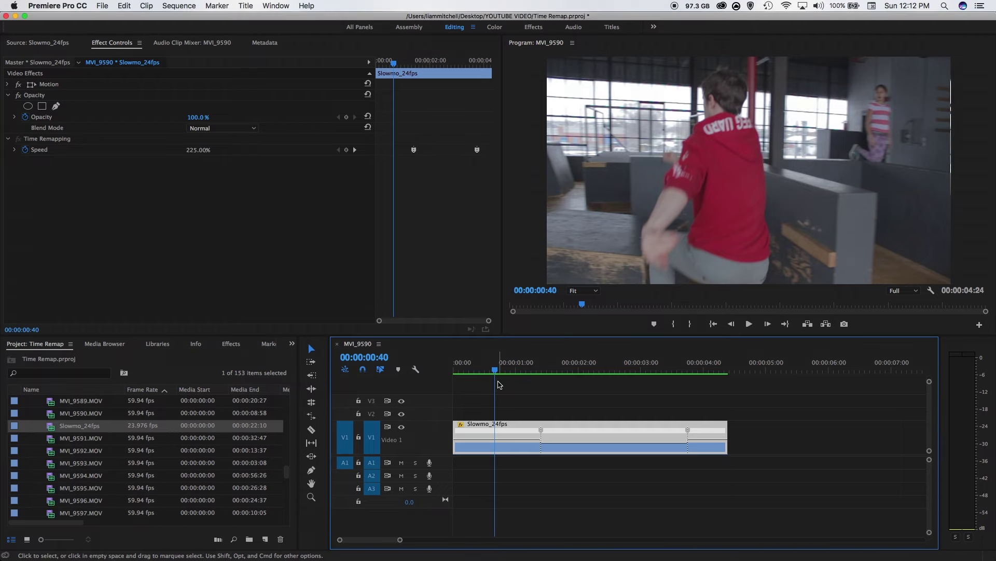
# Play back the rendered speed-remapped clip and replay the flip from 00:00:01:20
pyautogui.press('space')
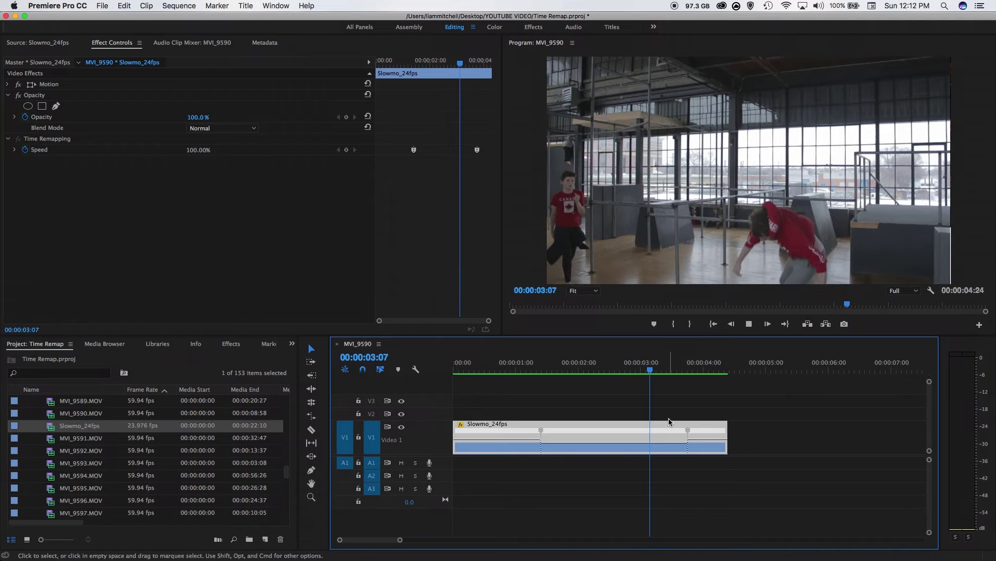
pyautogui.click(642, 369)
pyautogui.moveTo(641, 369); pyautogui.dragTo(535, 371)
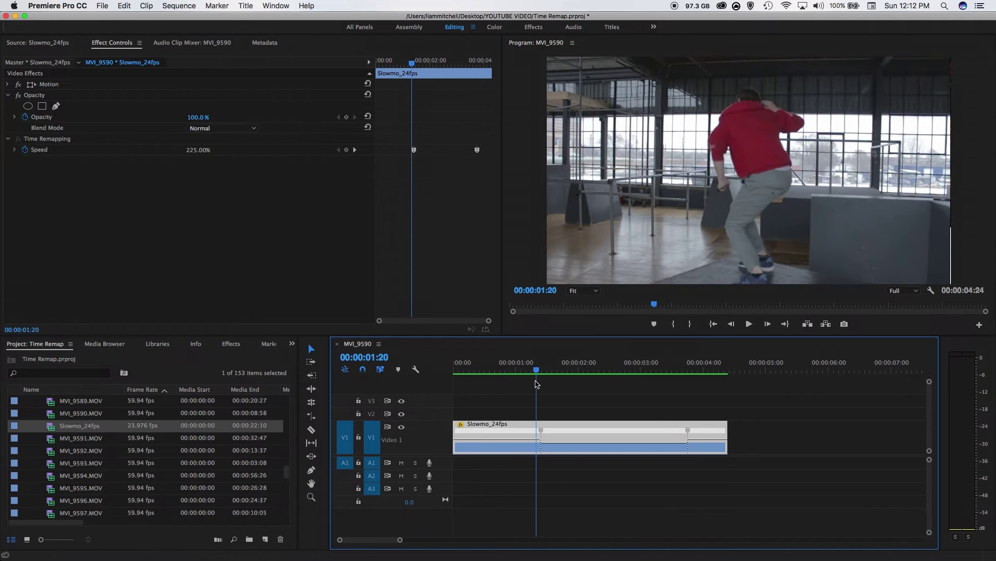
pyautogui.press('space')
pyautogui.press('space')
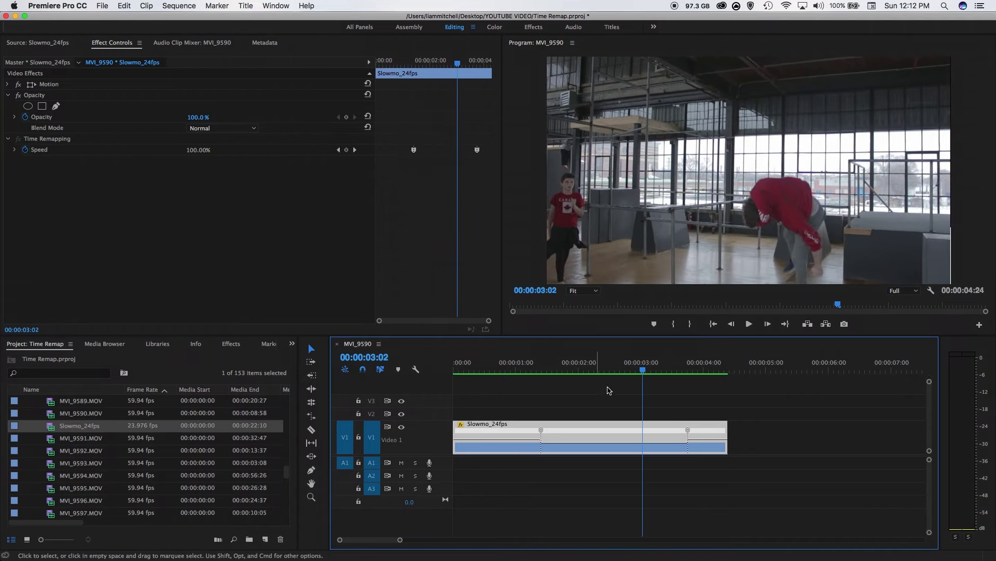
# Split the first speed keyframe before the flip into a gradual ramp down to slow motion and play it back from 00:00:00:42
pyautogui.moveTo(644, 371); pyautogui.dragTo(536, 393)
pyautogui.click(688, 430)
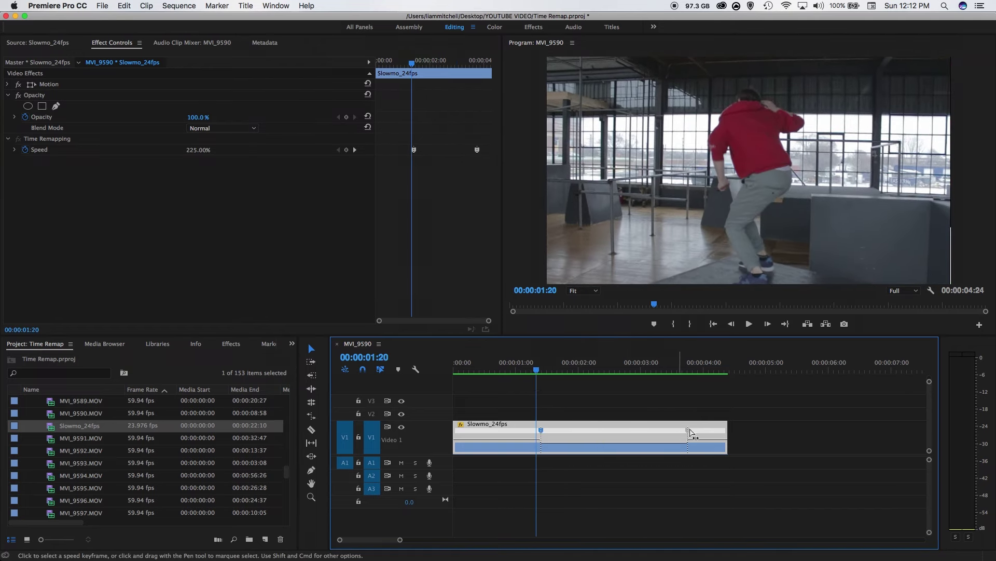
pyautogui.moveTo(542, 436)
pyautogui.mouseDown()
pyautogui.moveTo(527, 435)
pyautogui.moveTo(526, 445)
pyautogui.mouseUp()
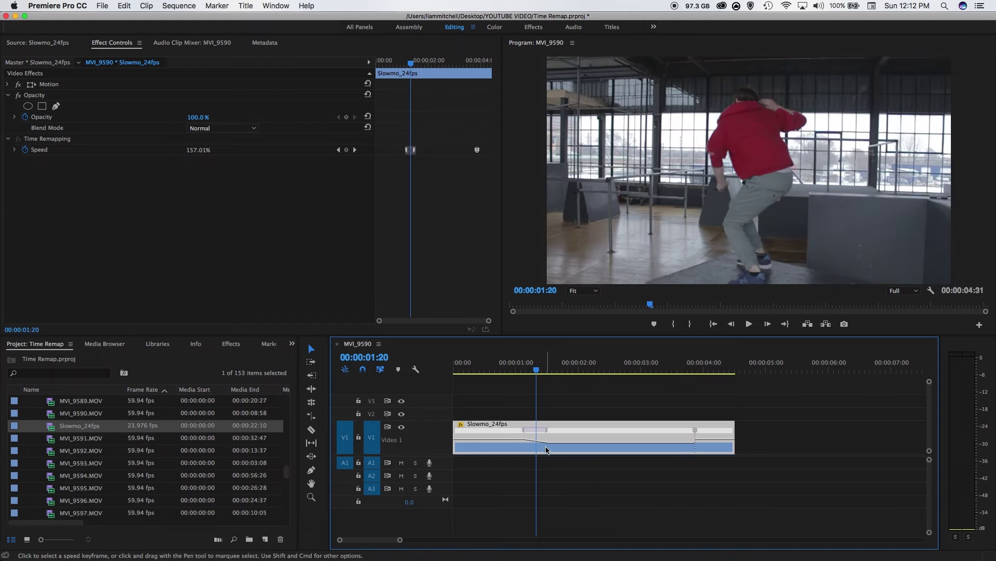
pyautogui.moveTo(519, 370); pyautogui.dragTo(497, 369)
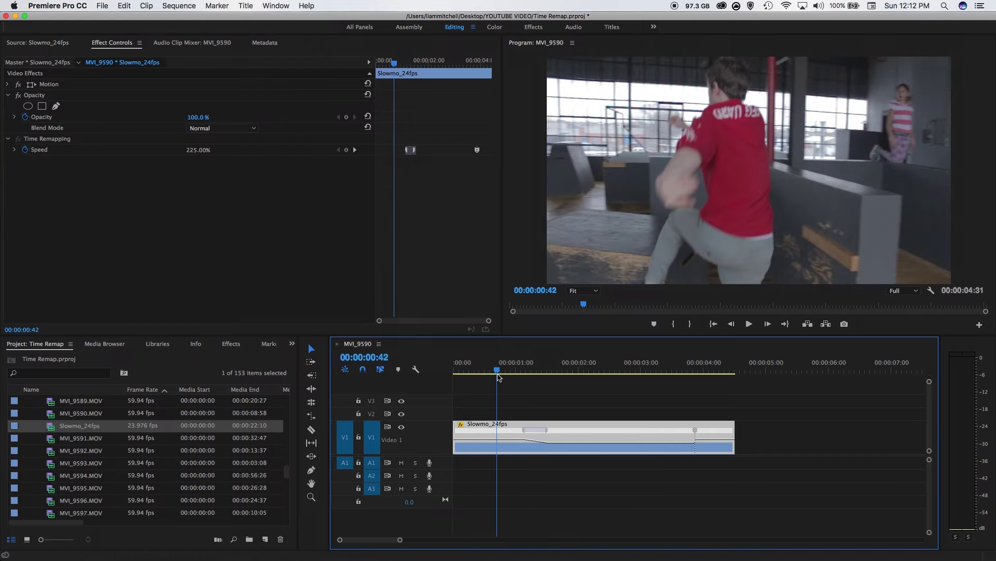
pyautogui.press('space')
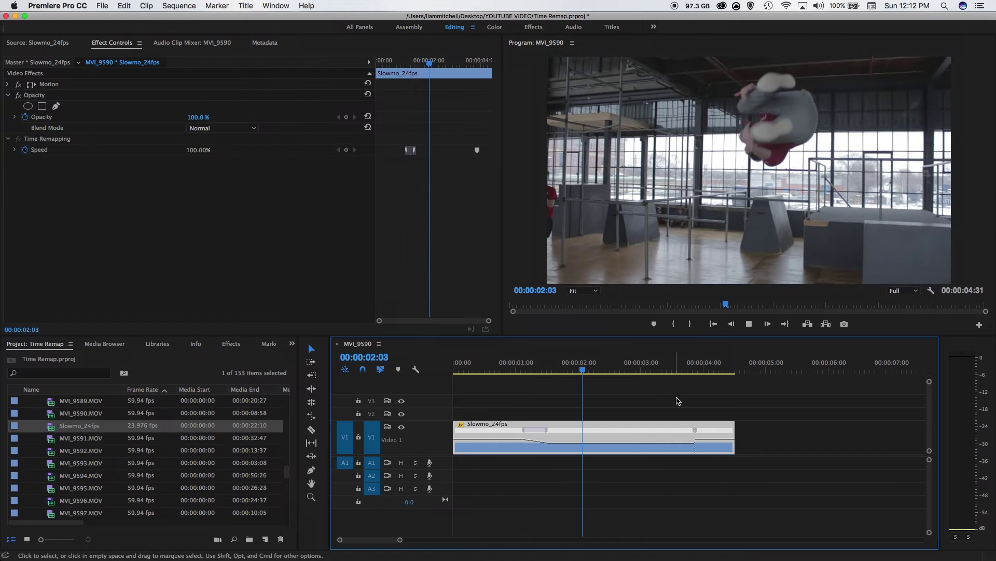
# Split the second speed keyframe, after the landing, into a gradual ramp back up to 225% and play through the clip
pyautogui.moveTo(693, 430); pyautogui.dragTo(663, 438)
pyautogui.press('space')
pyautogui.press('space')
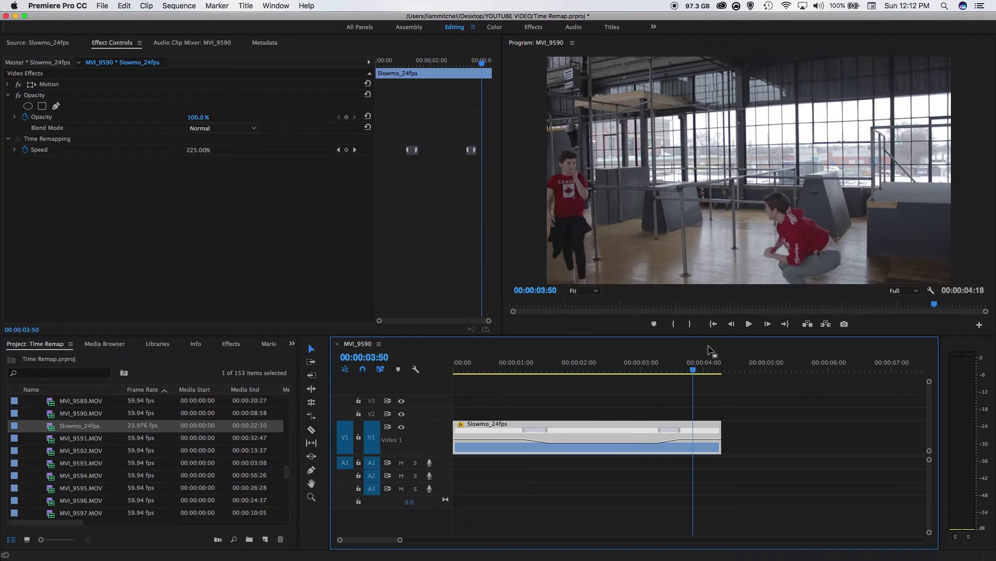
# Replay the clip from before the first ramp to review both speed transitions, and return the playhead to 00:00:00:51
pyautogui.moveTo(685, 370); pyautogui.dragTo(507, 379)
pyautogui.press('space')
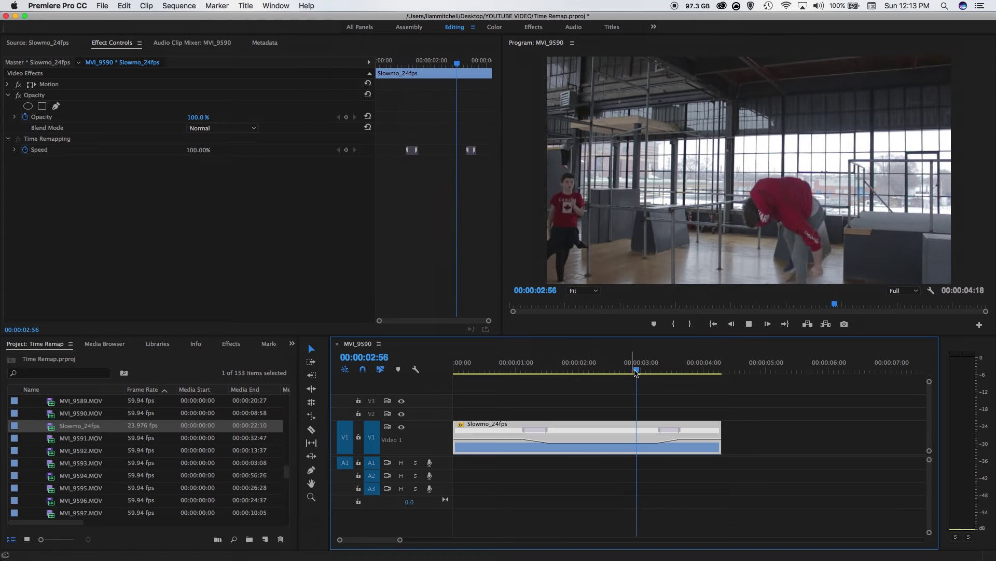
pyautogui.press('space')
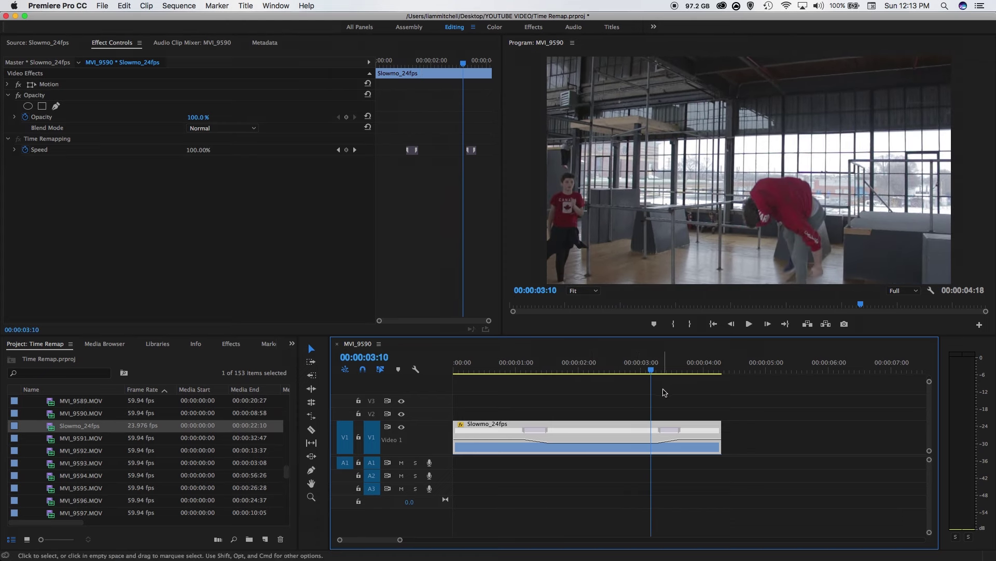
pyautogui.moveTo(650, 371); pyautogui.dragTo(506, 376)
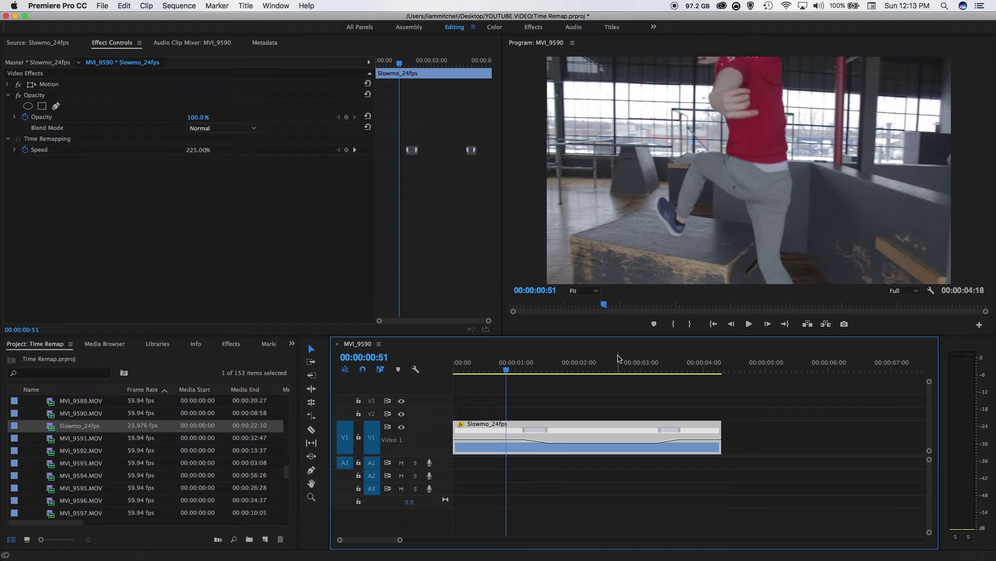